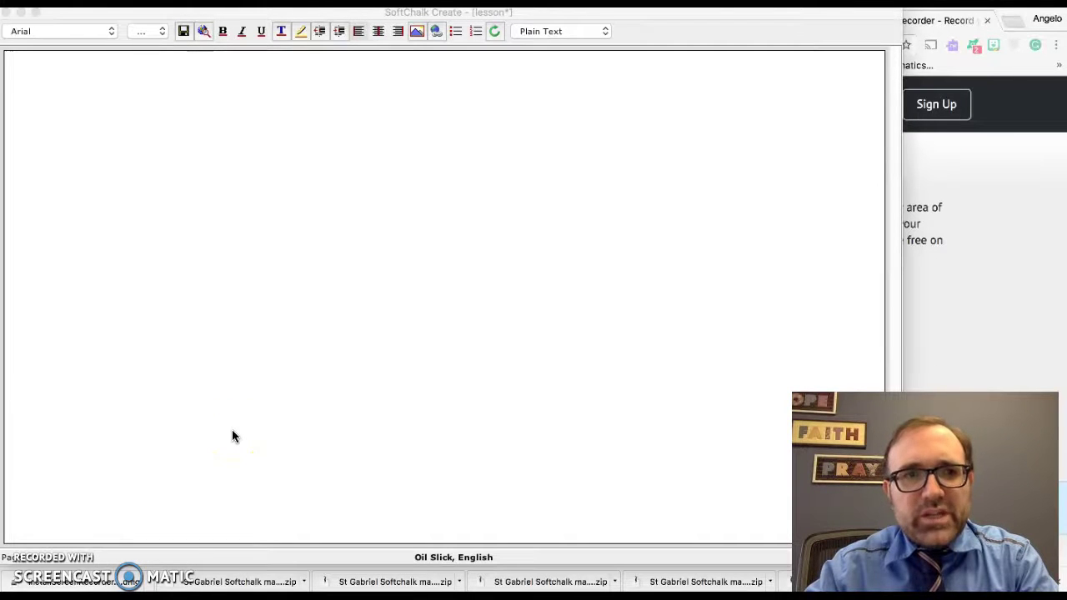
- Move the lesson window aside to check the browser, then bring the SoftChalk lesson back to the front
click(279, 325)
click(472, 25)
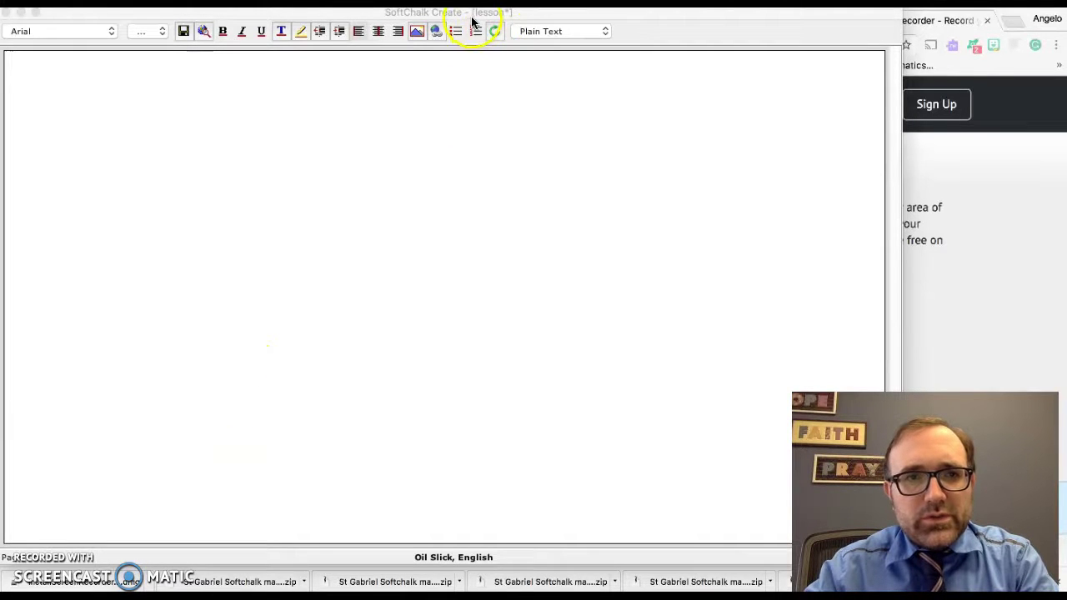
drag(472, 22, 527, 48)
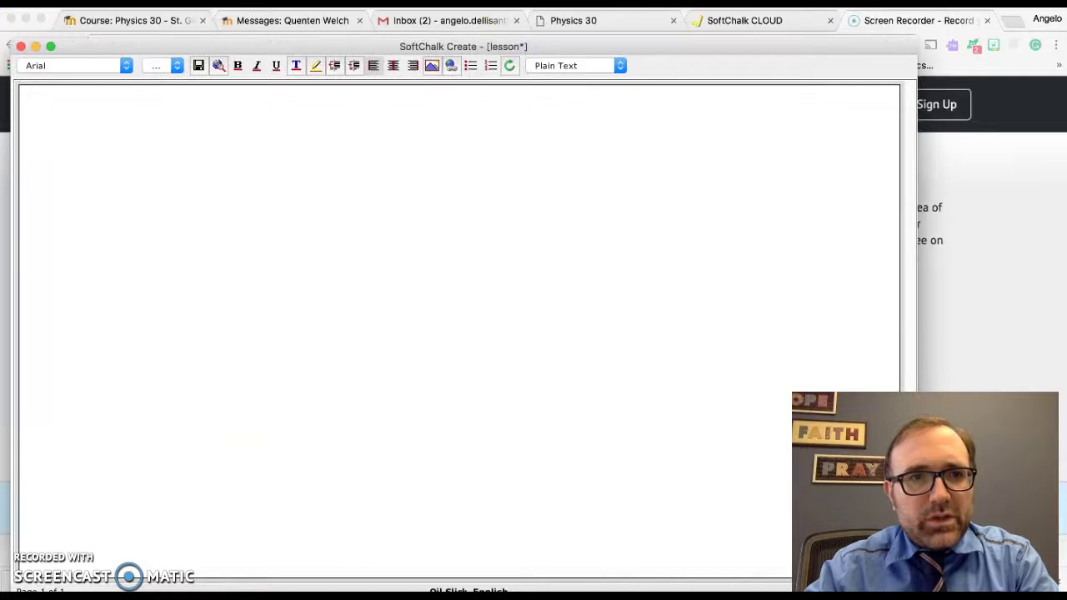
click(262, 11)
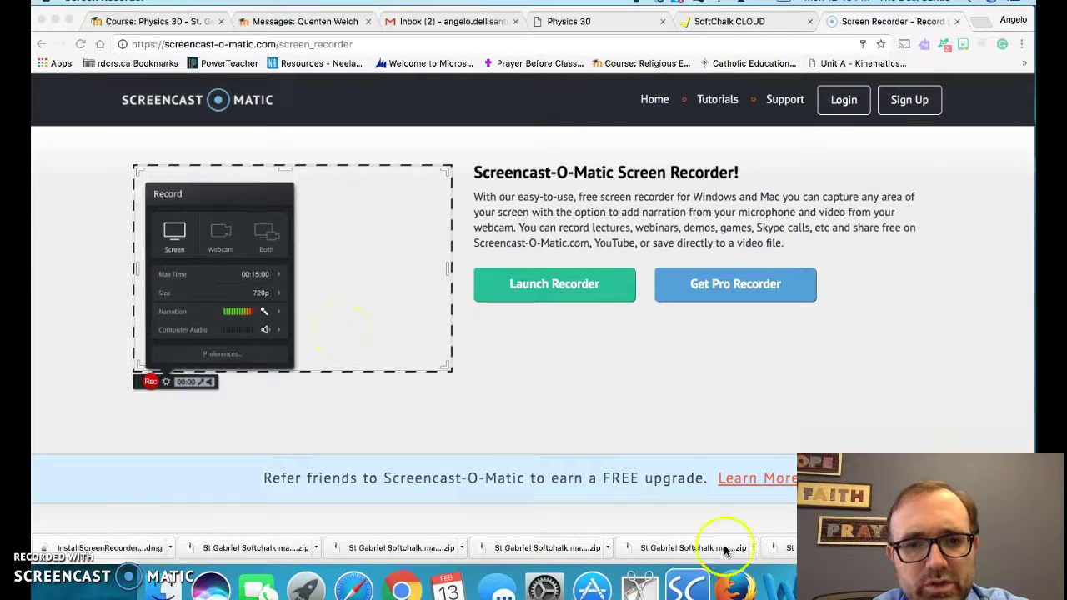
click(686, 586)
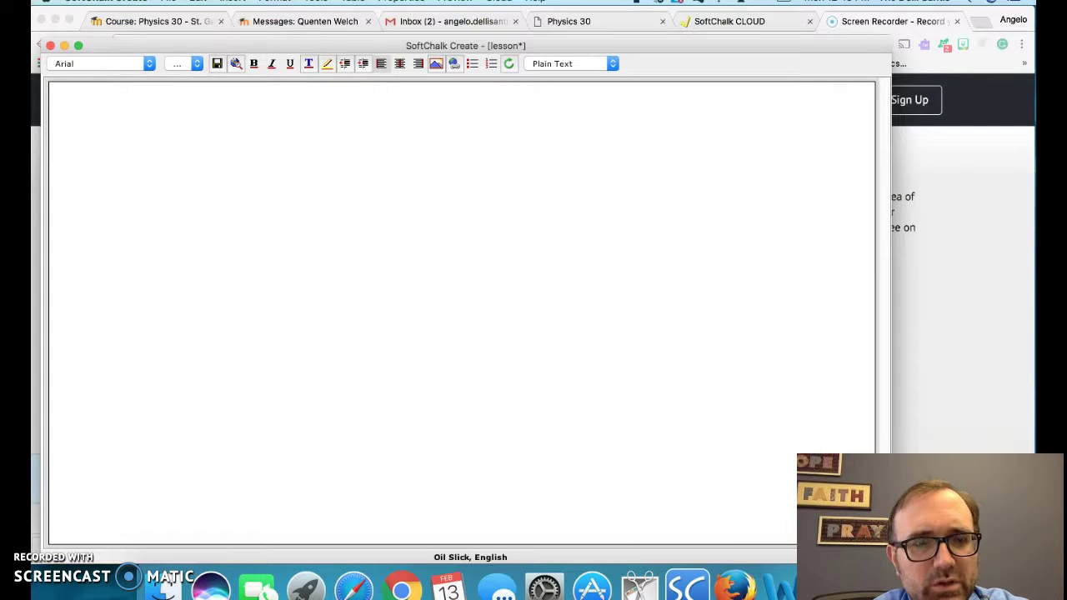
- Open StyleBuilder and browse the template list, keeping St Gabriel Master Template 6 unchanged
click(234, 1)
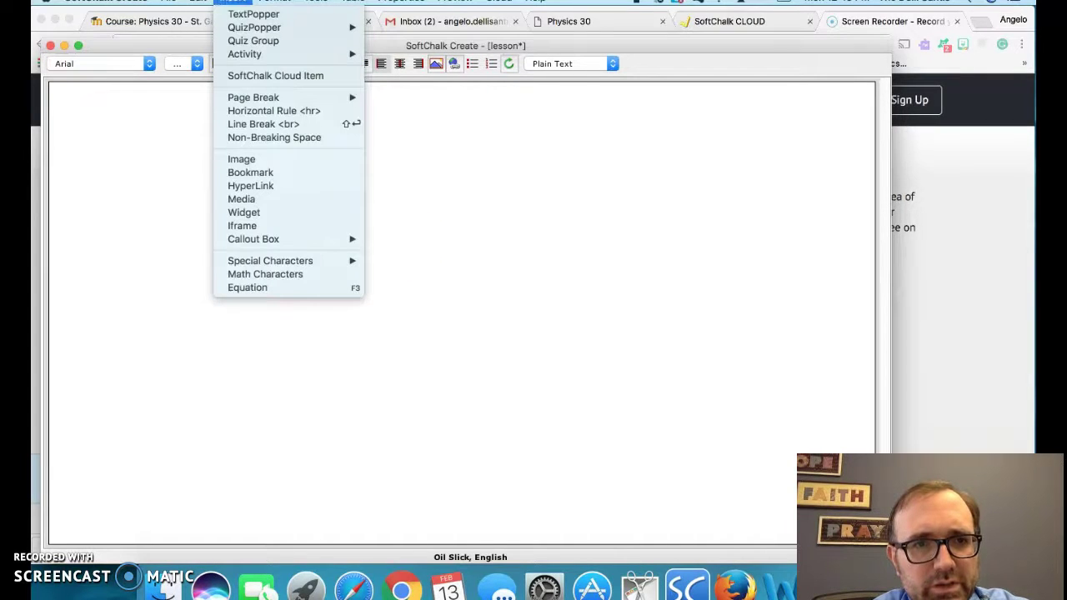
mouse_move(315, 1)
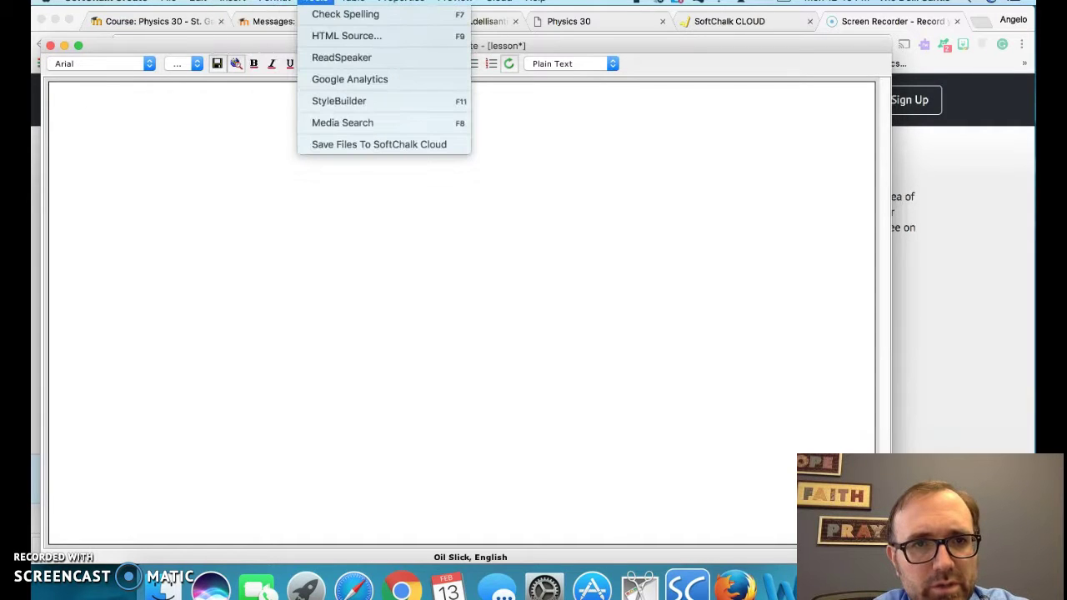
click(334, 103)
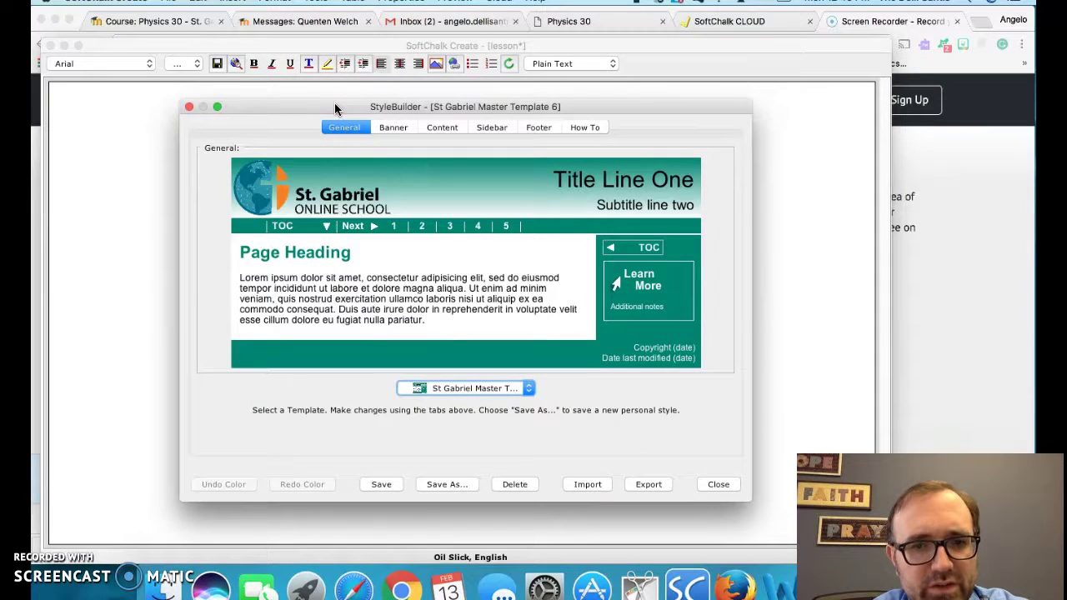
click(453, 388)
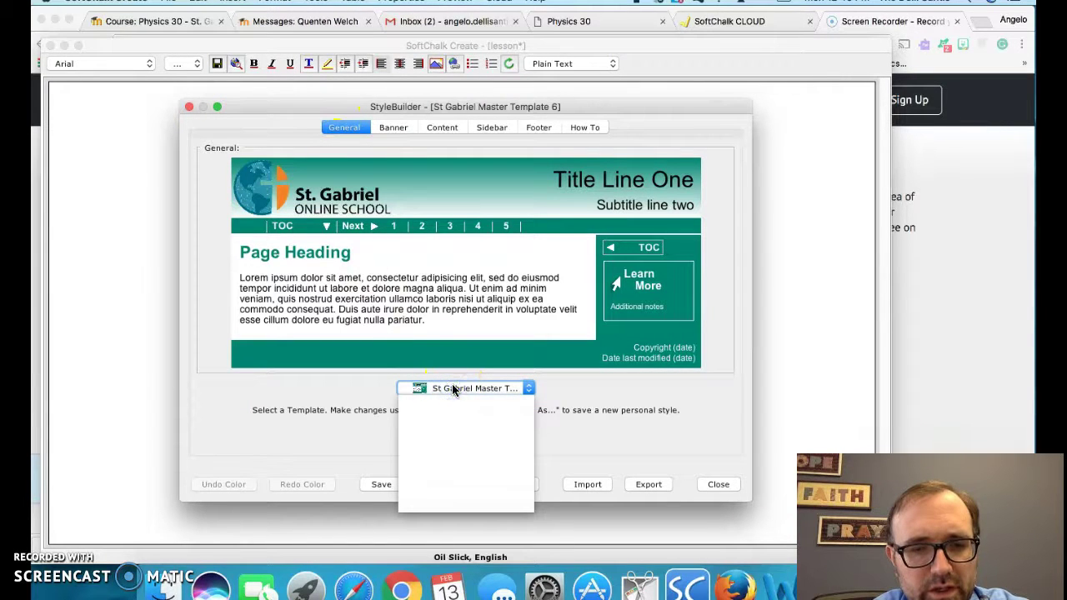
click(594, 427)
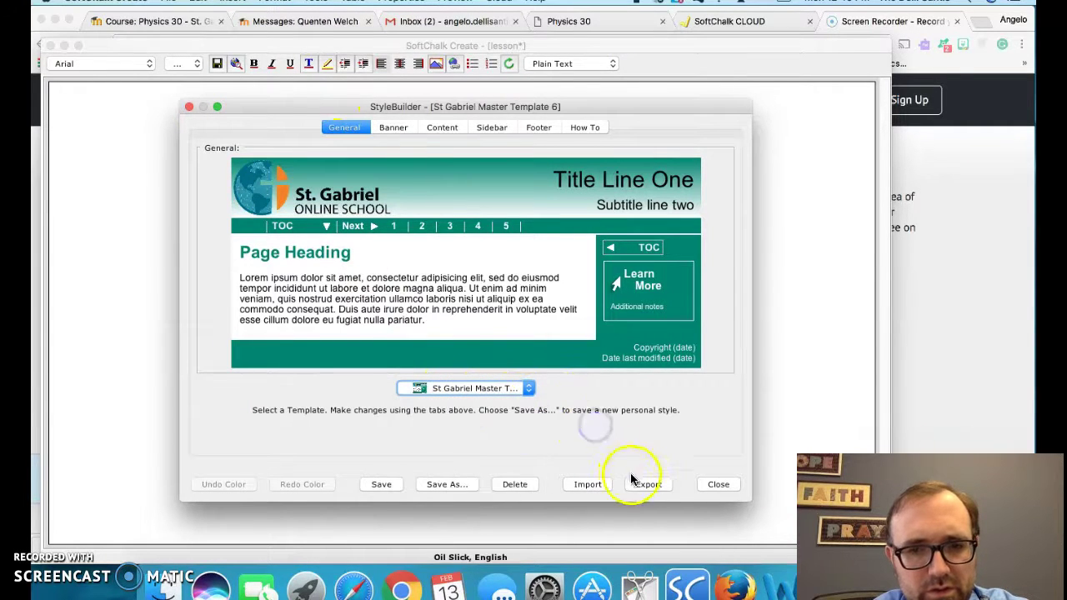
click(528, 388)
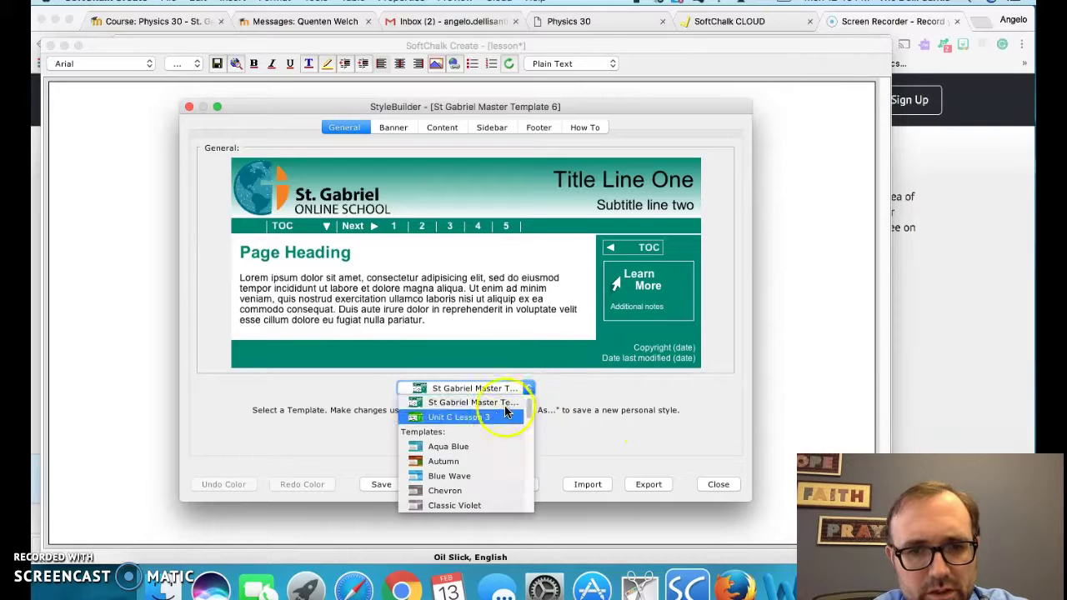
click(646, 444)
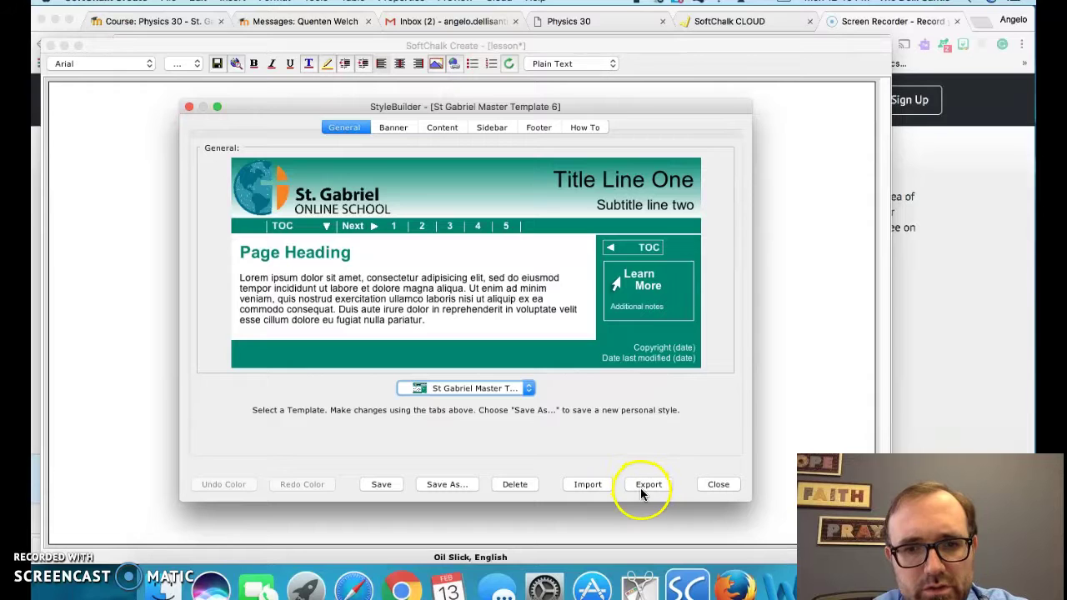
- Import the St Gabriel master template 5 zip from Downloads
click(595, 486)
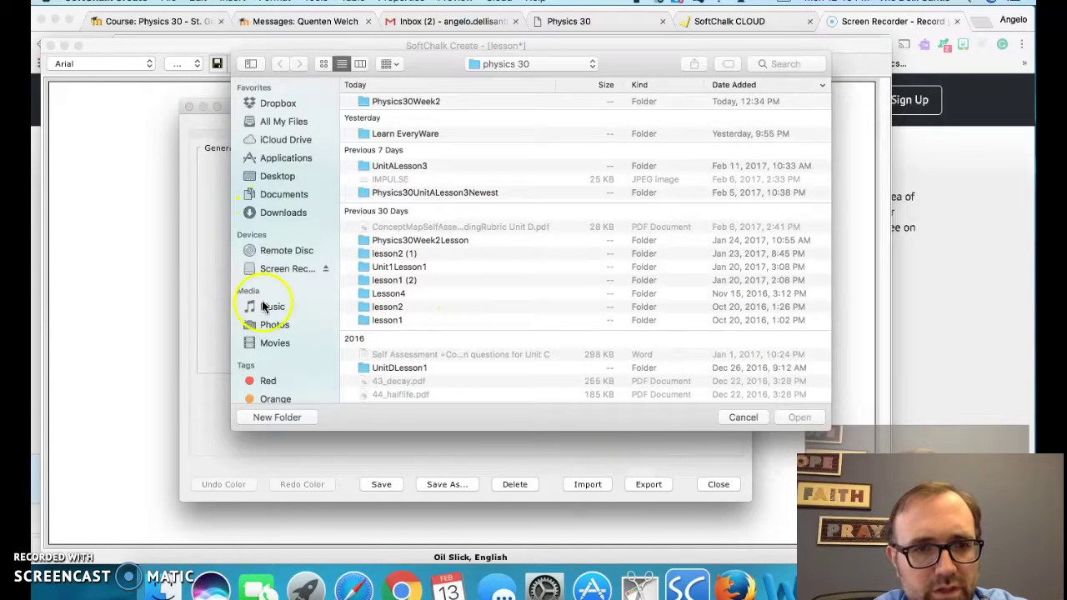
click(283, 214)
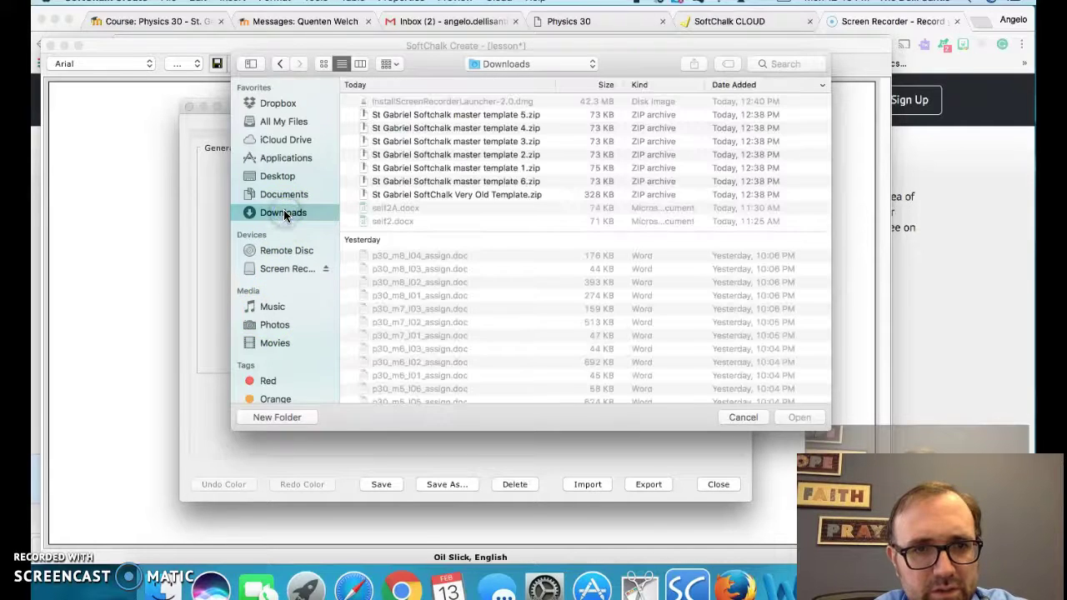
click(407, 117)
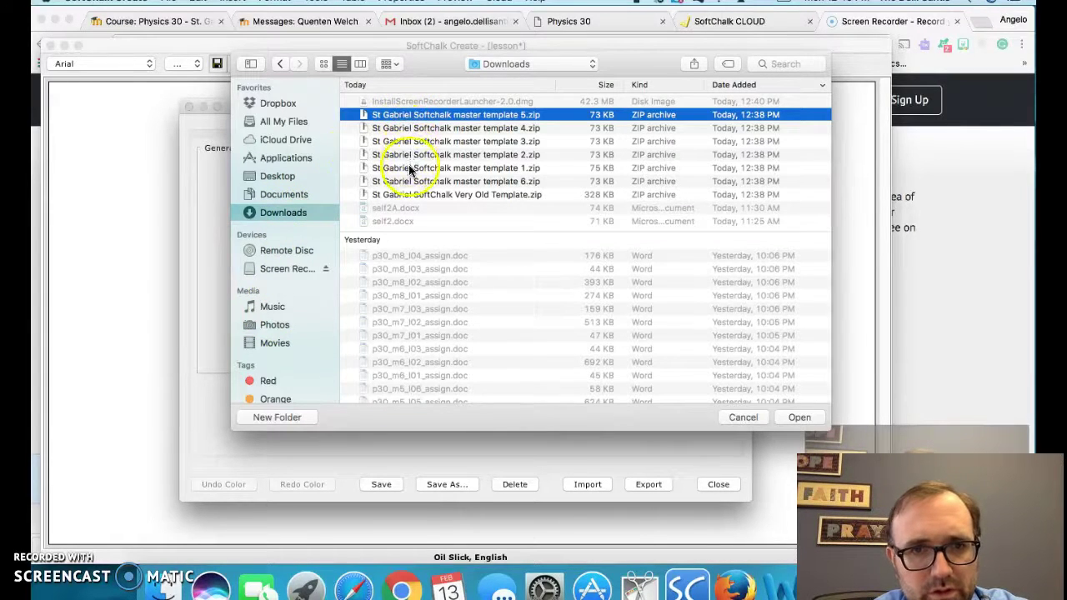
click(420, 126)
click(427, 117)
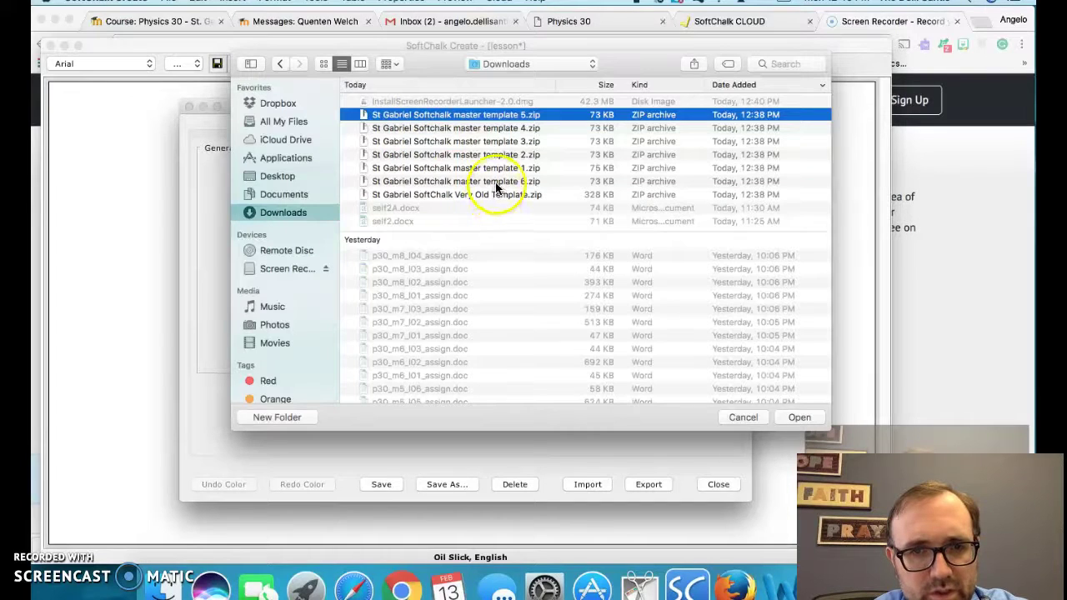
click(801, 417)
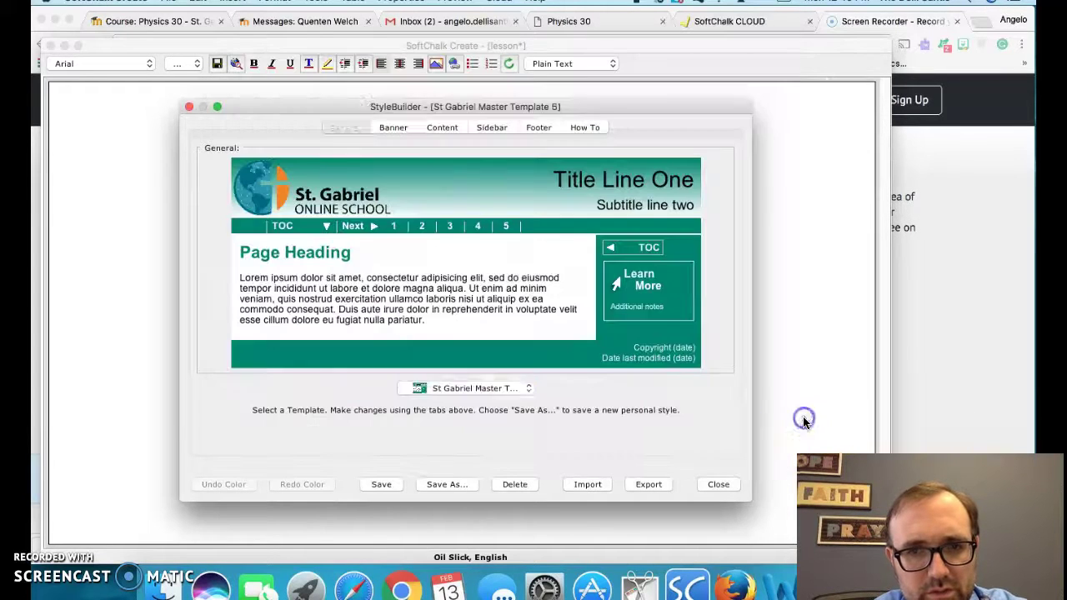
click(515, 337)
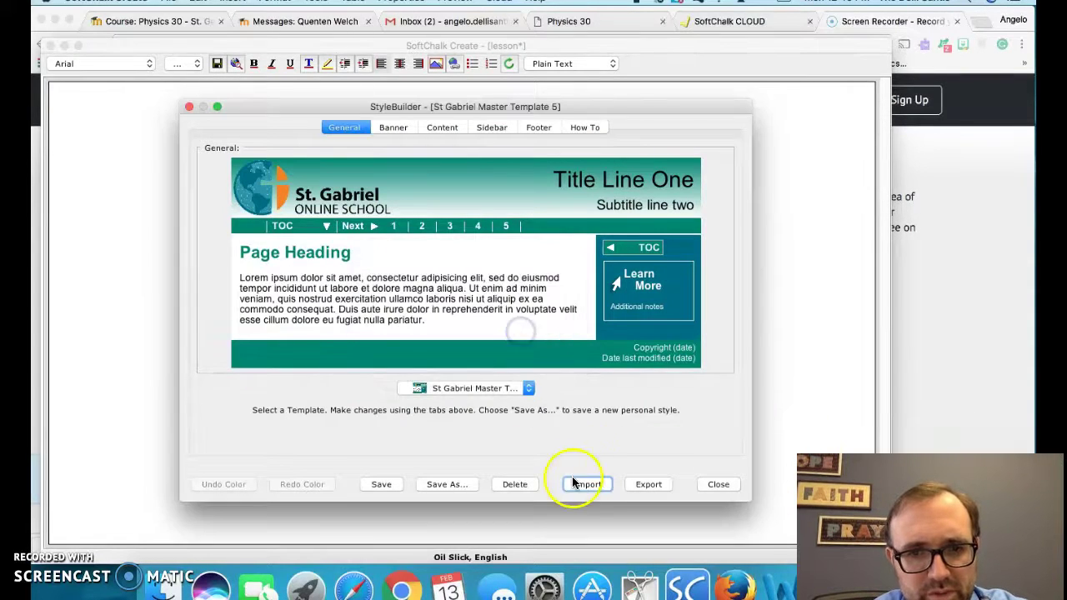
- Import the master template 4 and master template 3 zip files
click(588, 484)
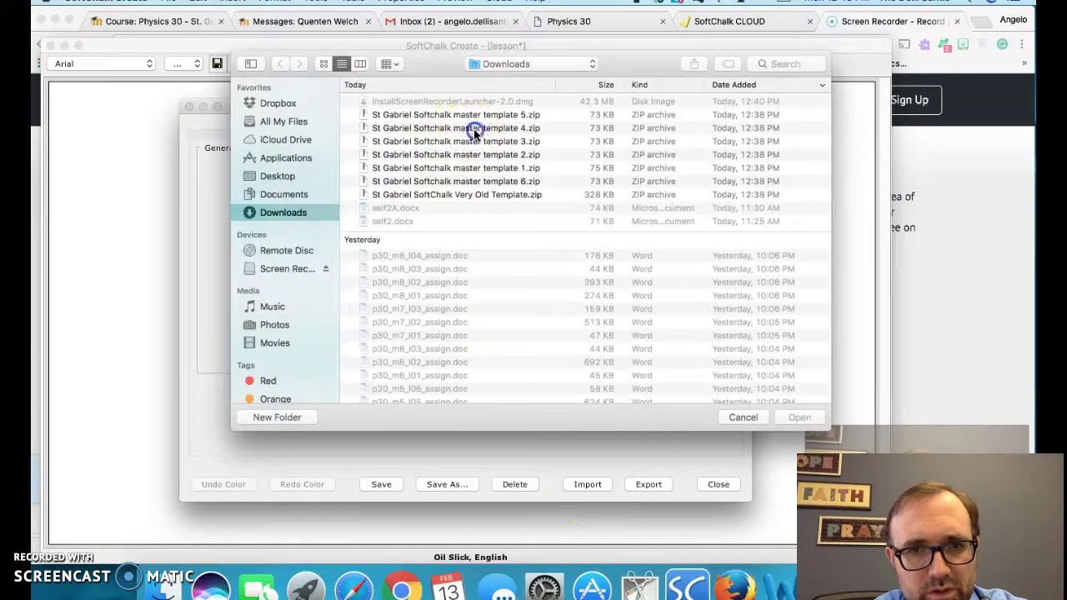
click(471, 129)
click(784, 419)
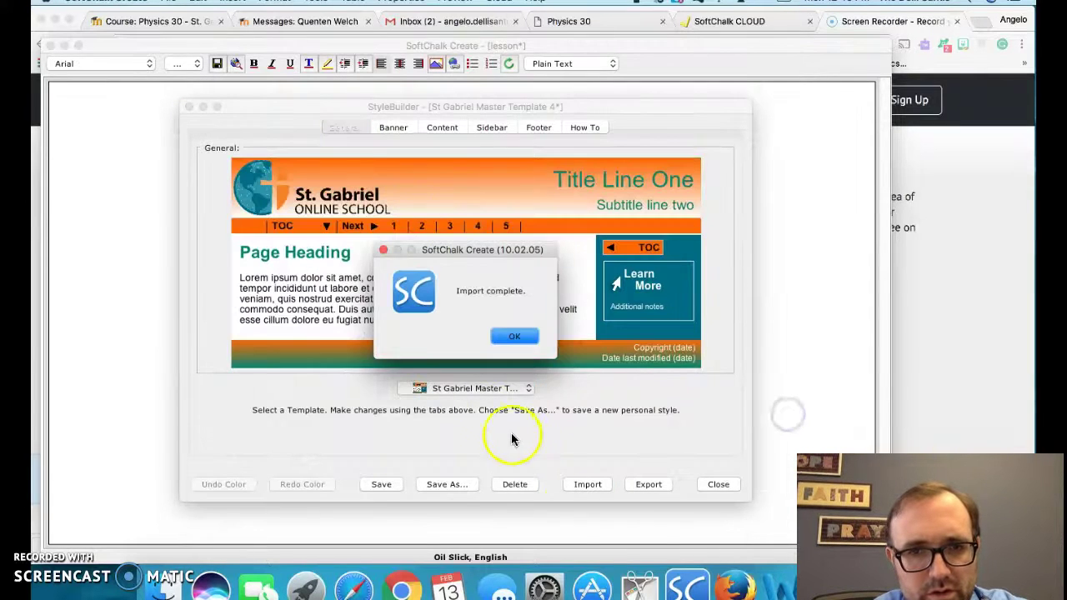
click(510, 335)
click(587, 484)
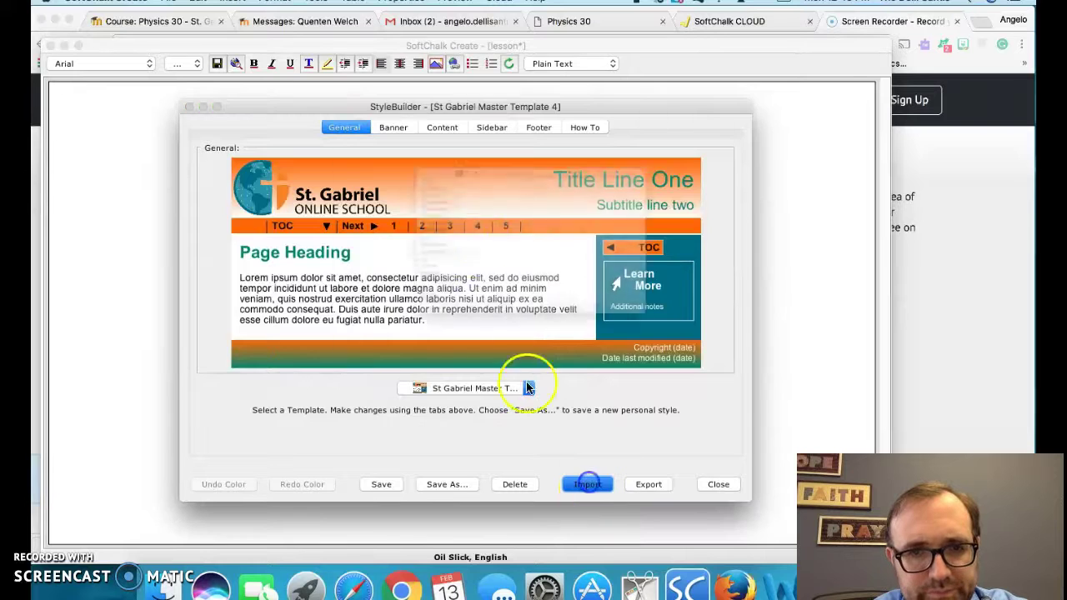
click(449, 141)
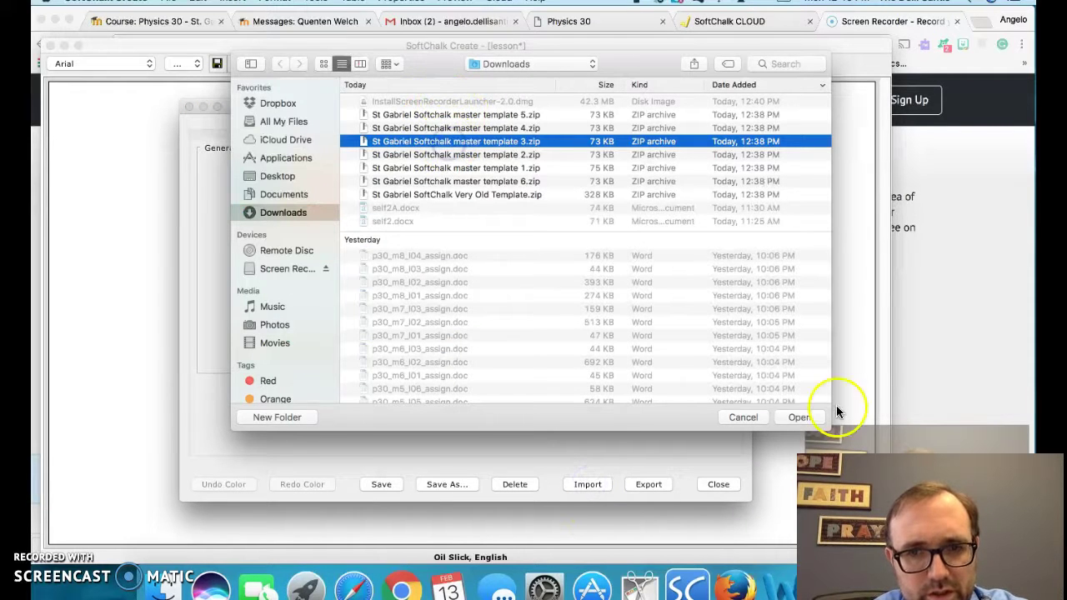
click(796, 416)
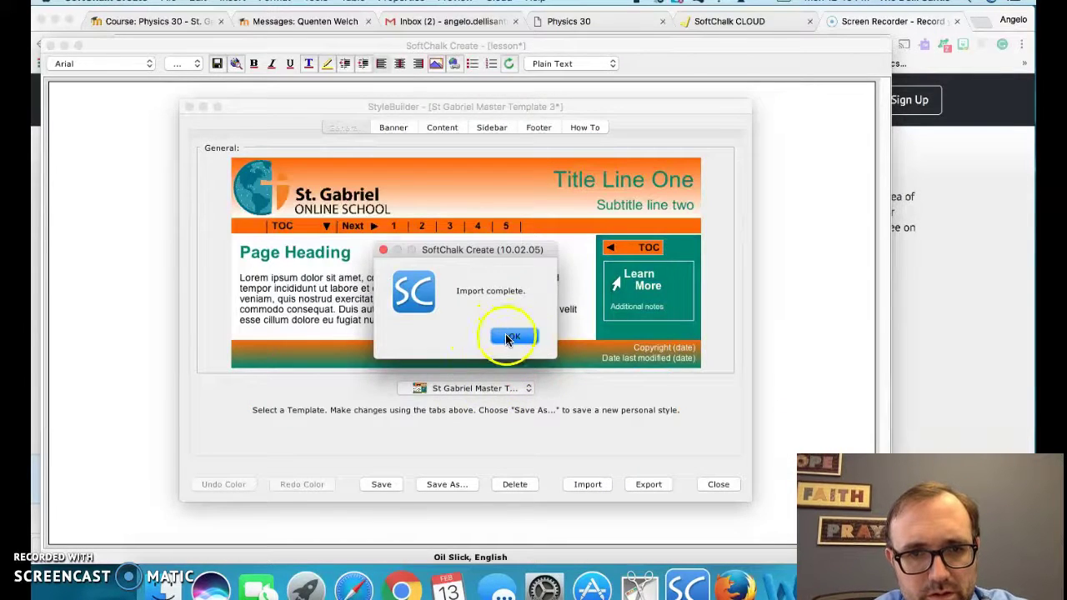
click(508, 337)
- Import master template 2, which already exists, and then master template 1
click(588, 485)
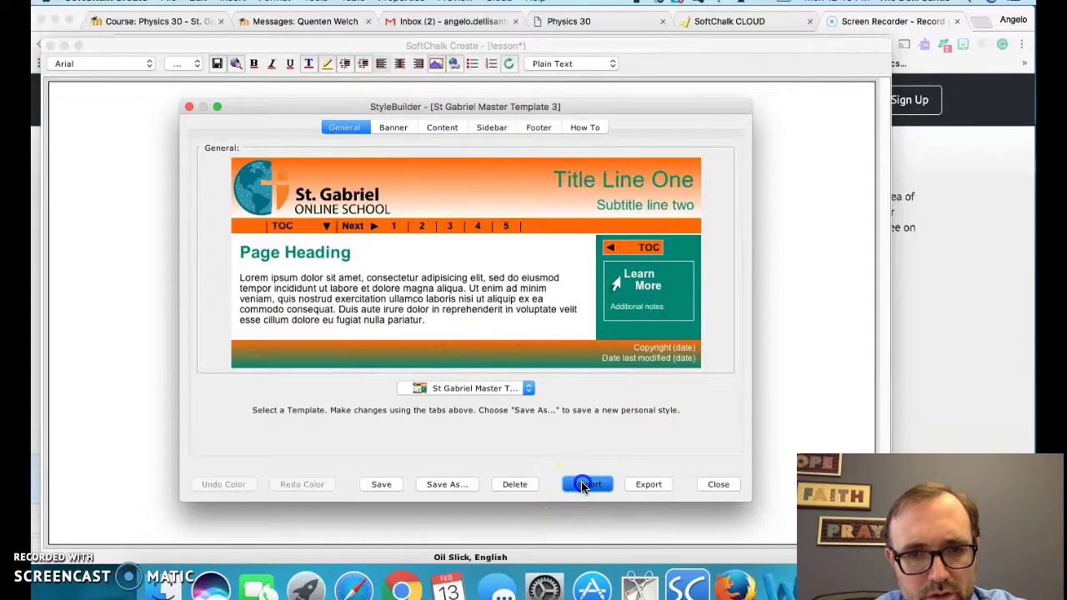
click(469, 156)
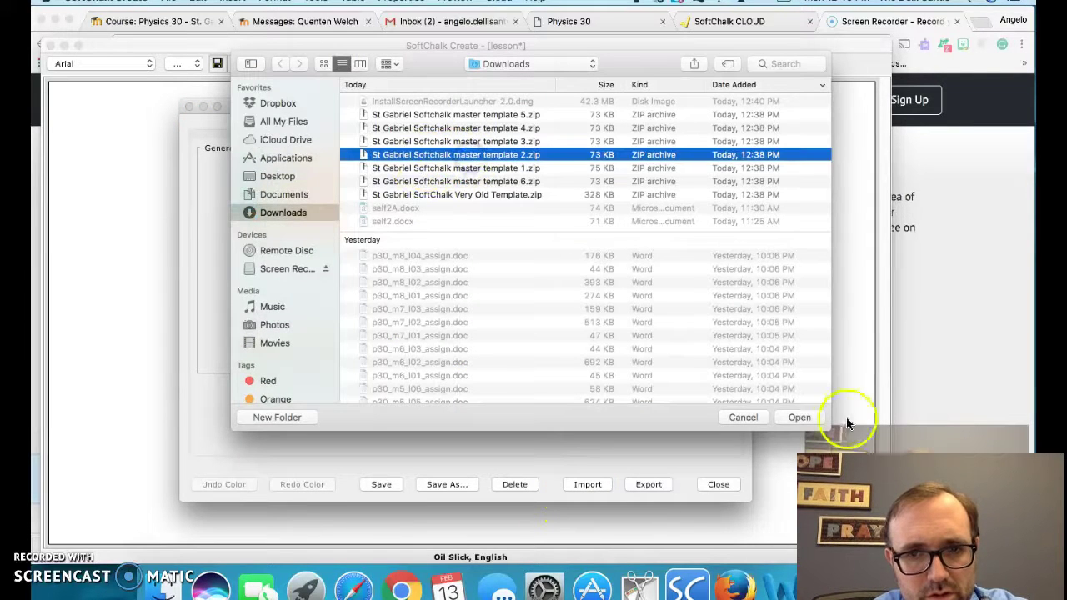
click(799, 417)
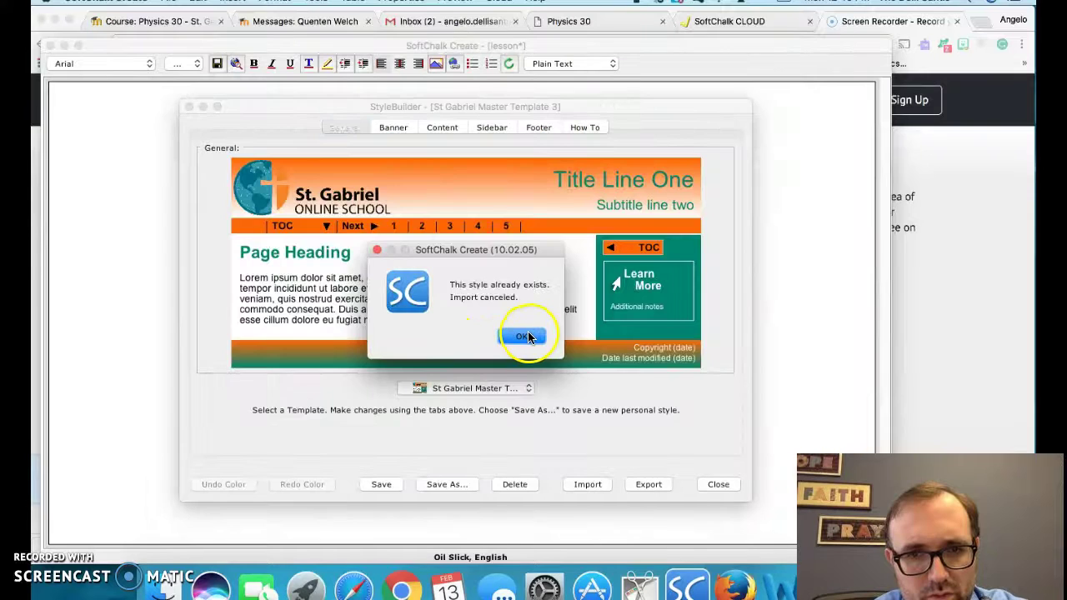
click(527, 336)
click(588, 484)
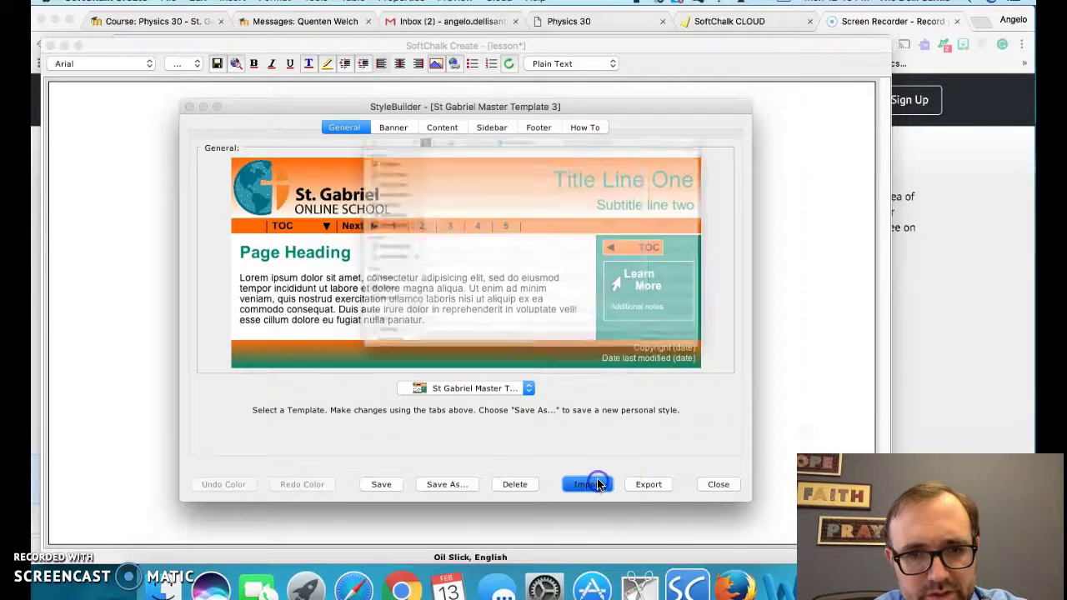
click(510, 167)
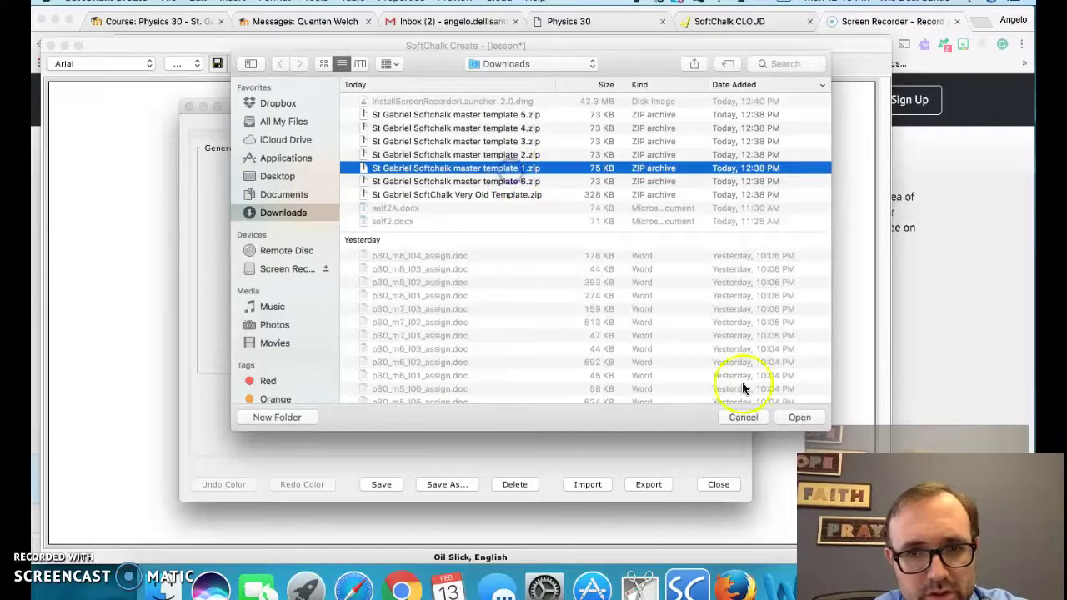
click(799, 417)
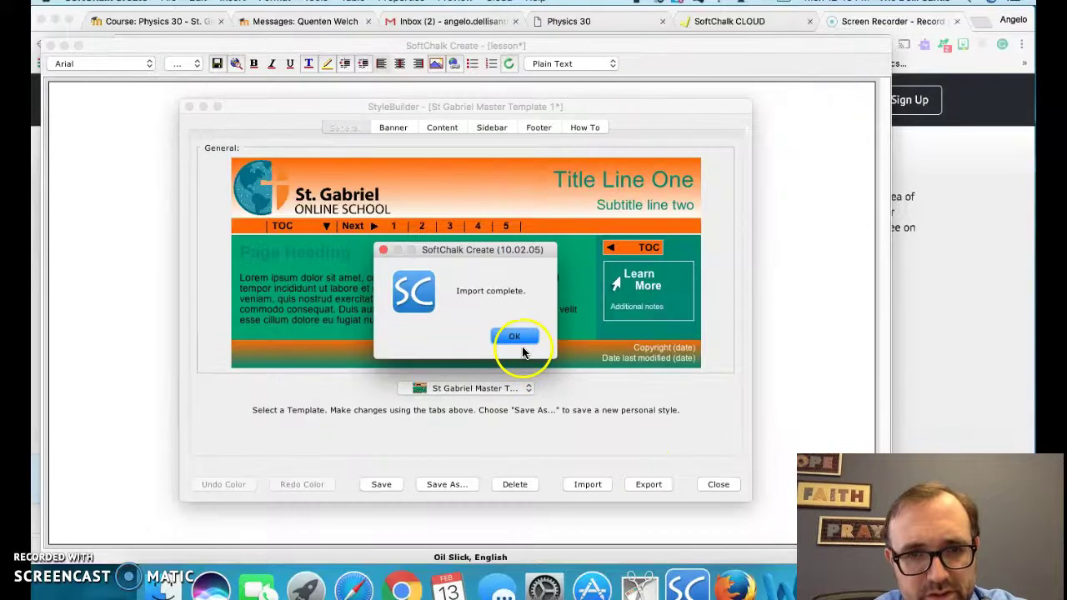
click(524, 337)
- Import the Very Old Template zip, making stgabes2 the loaded style
click(588, 485)
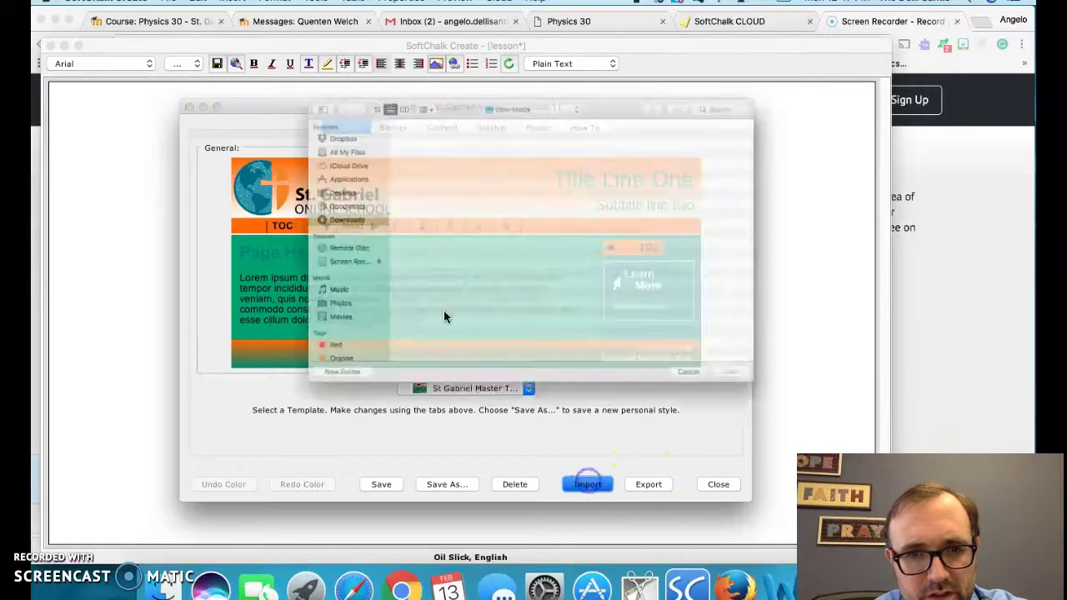
click(477, 194)
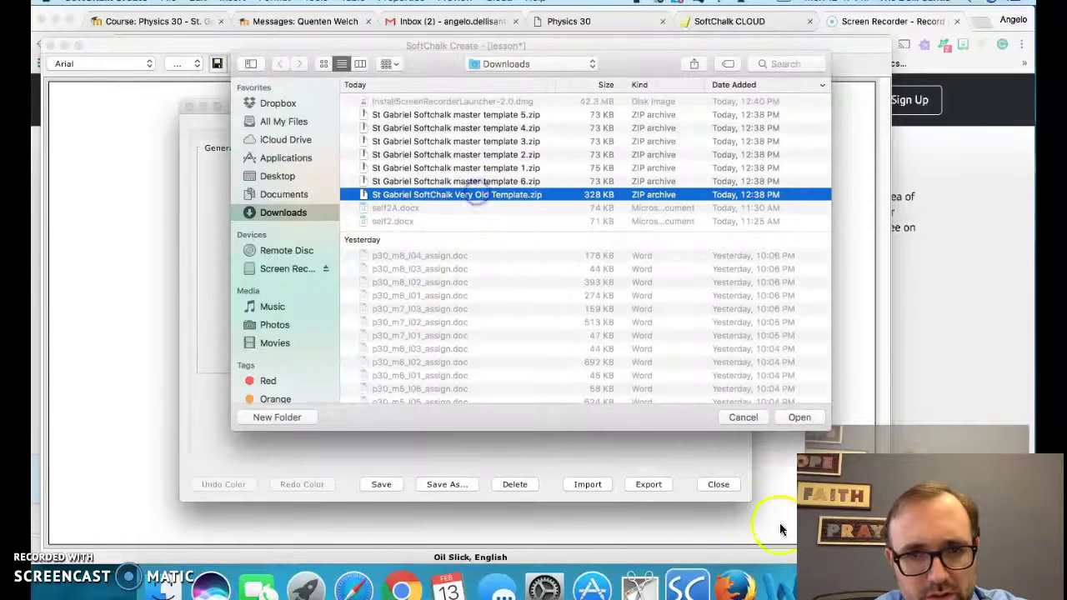
click(799, 417)
click(516, 336)
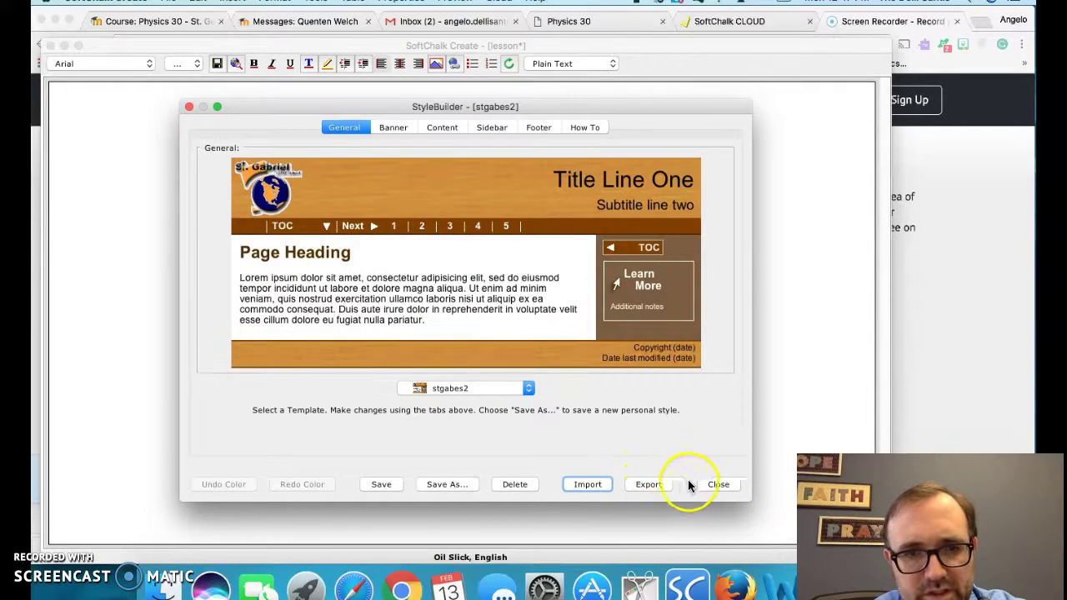
- Review the stgabes2 banner's Wood texture and black banner text colour, leaving both unchanged
click(397, 129)
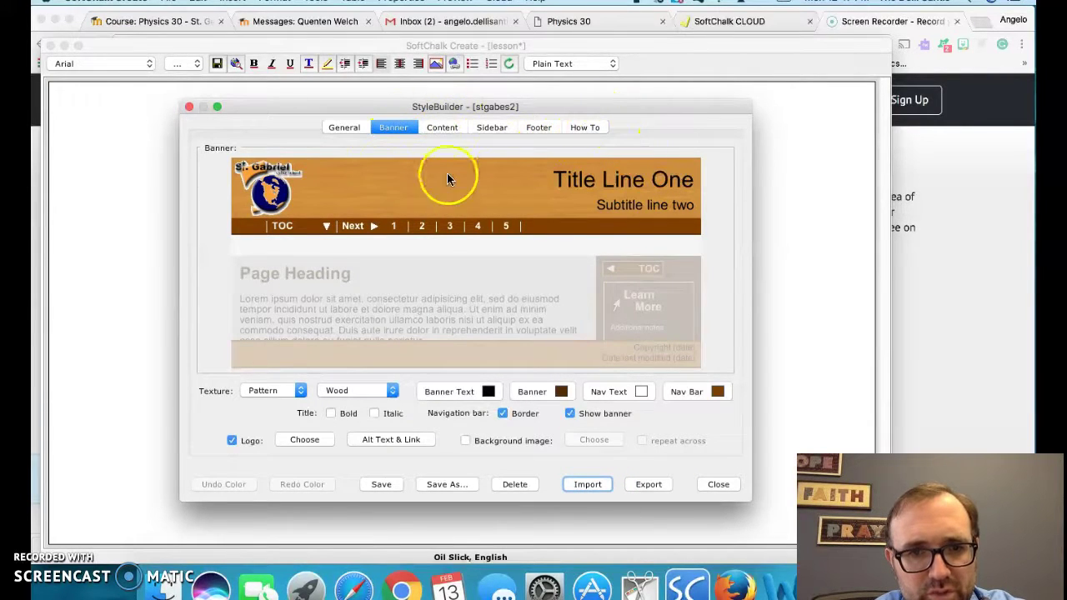
click(381, 391)
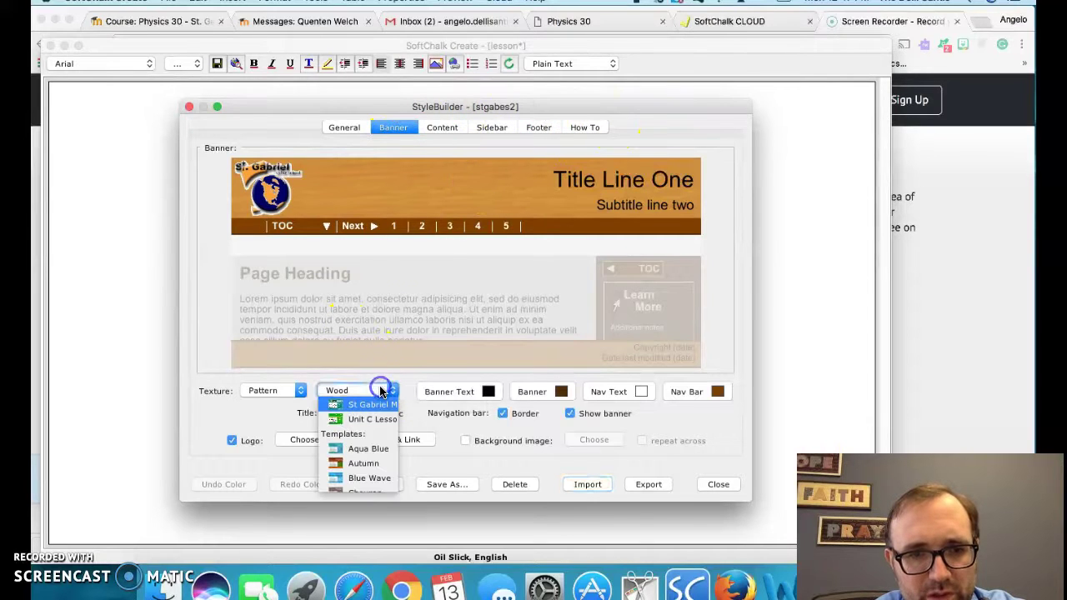
click(285, 391)
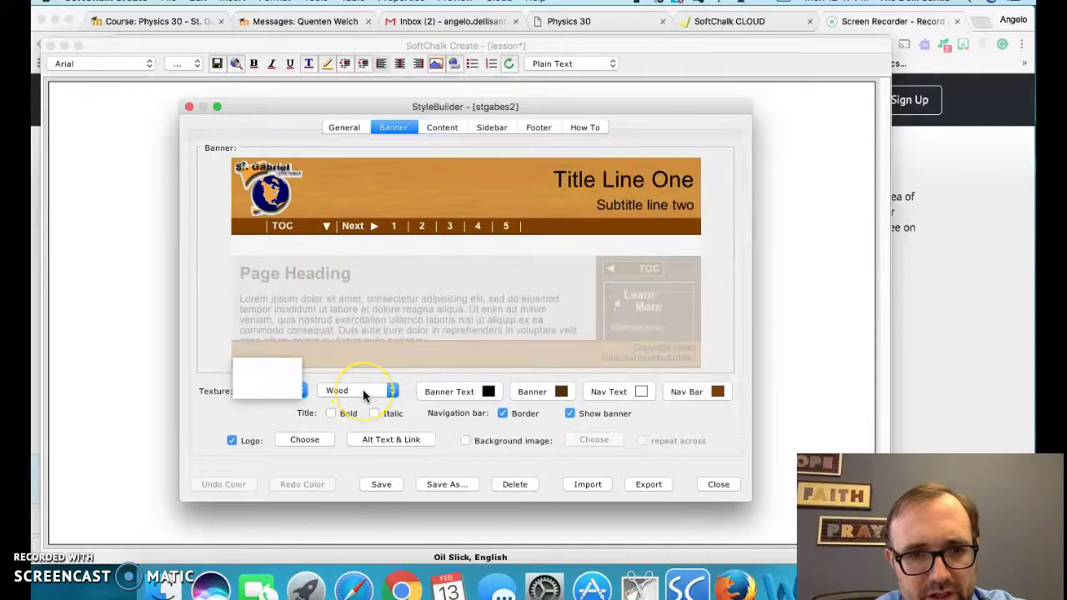
click(467, 391)
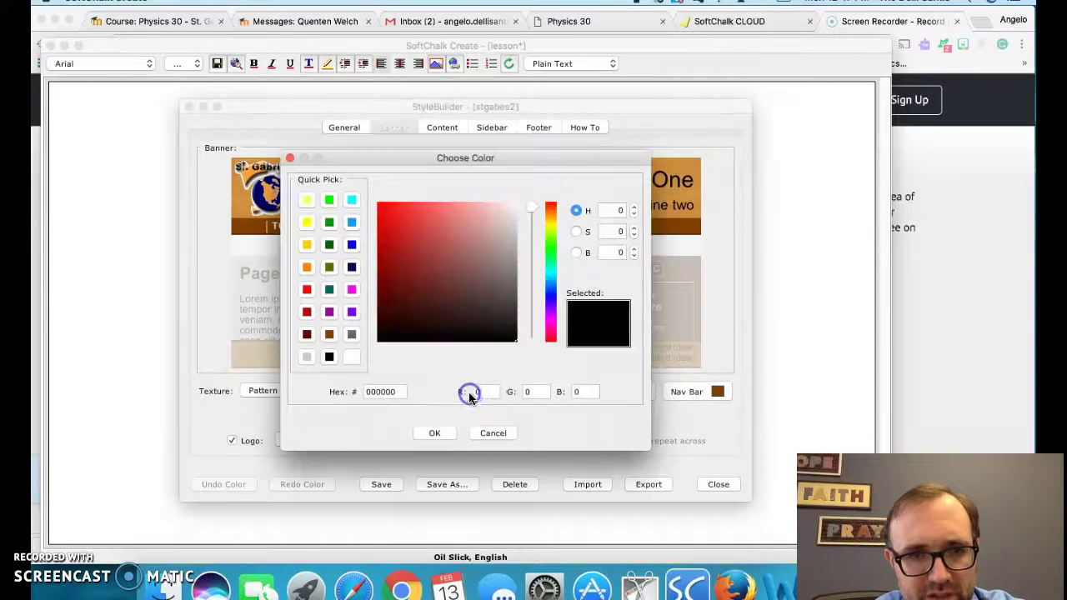
click(487, 434)
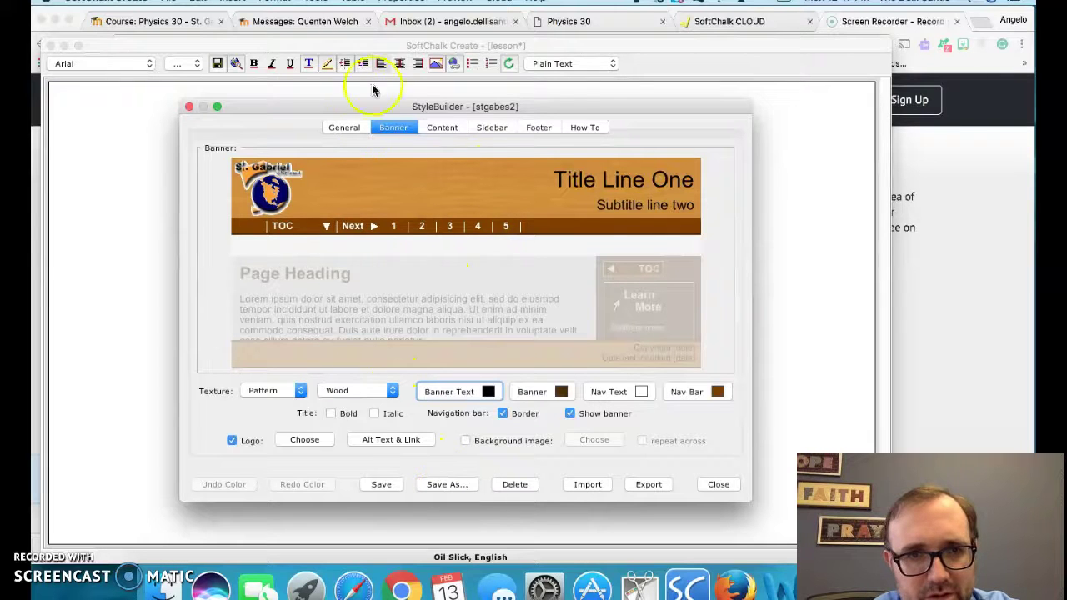
- Step through the stgabes2 Content, Sidebar, Footer and How To tabs, then return to General
click(444, 128)
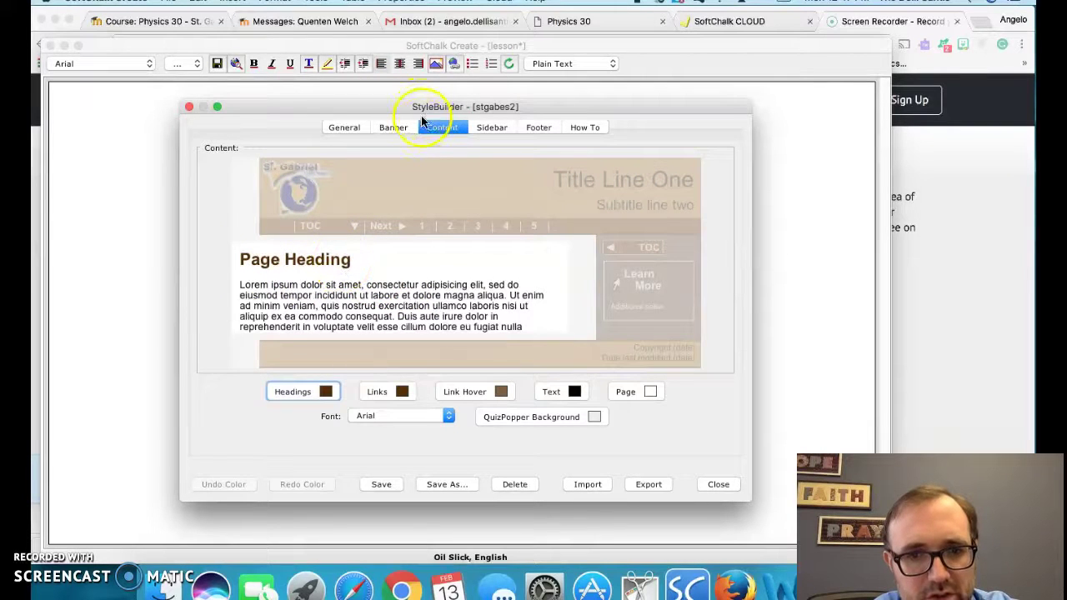
click(483, 129)
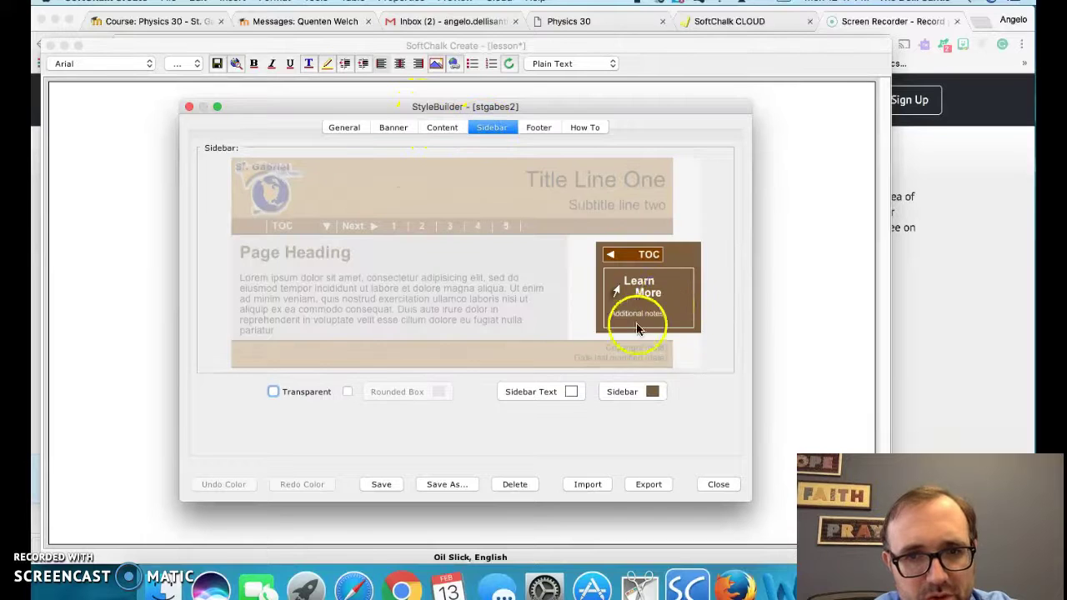
click(537, 127)
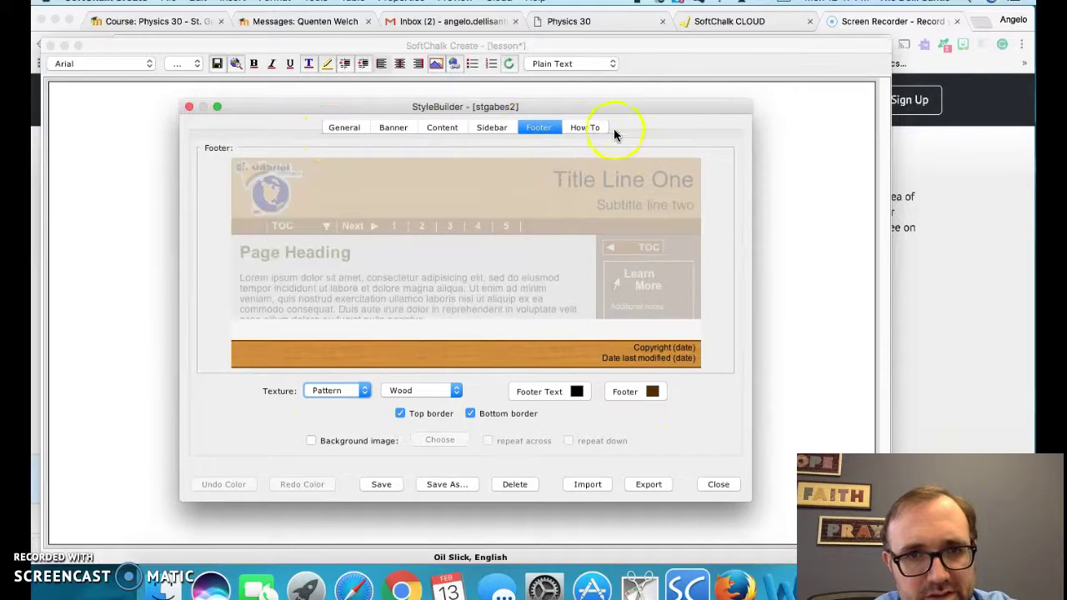
click(586, 128)
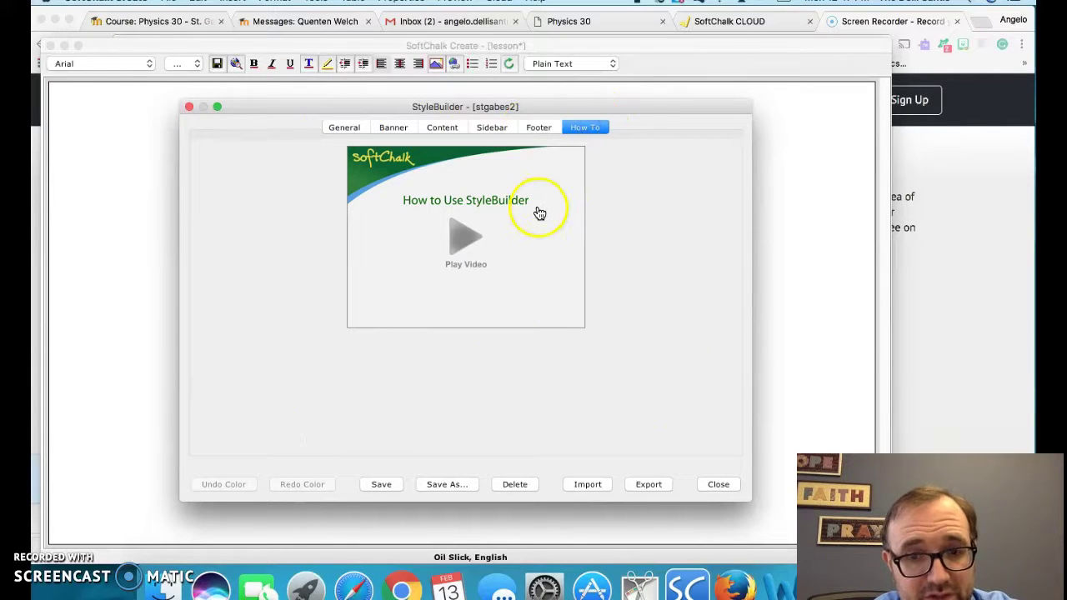
click(345, 128)
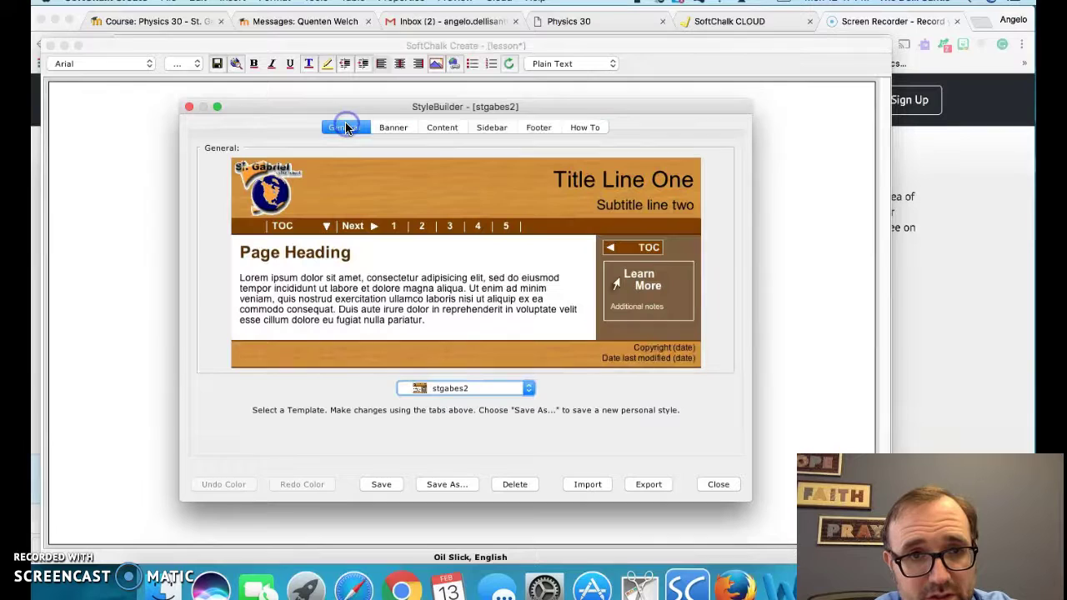
- Close StyleBuilder and set St Gabriel Master Template 6 as the lesson style in Style Properties
click(717, 484)
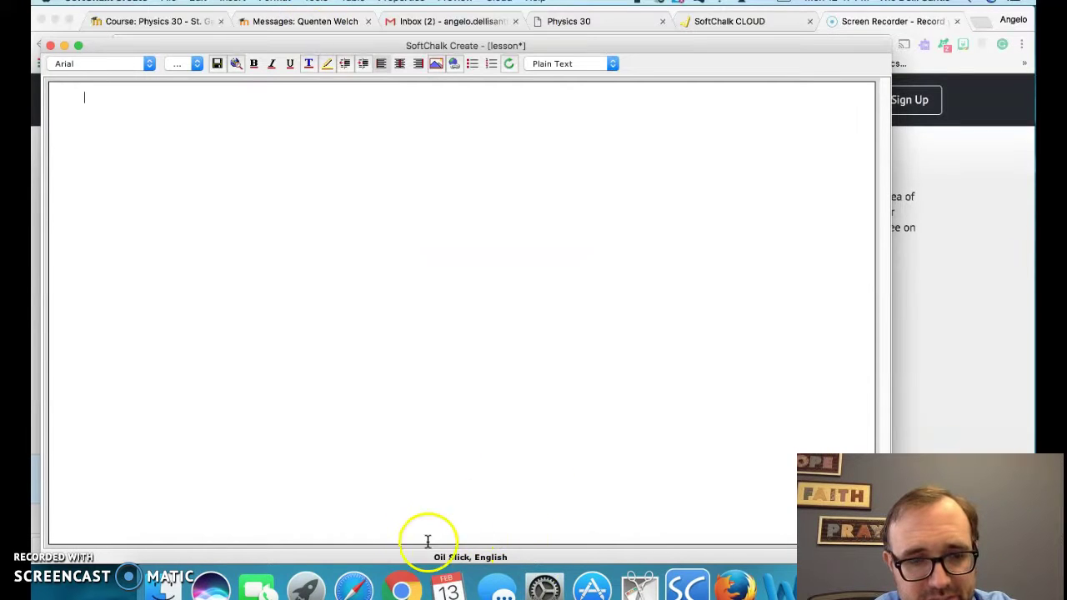
click(403, 2)
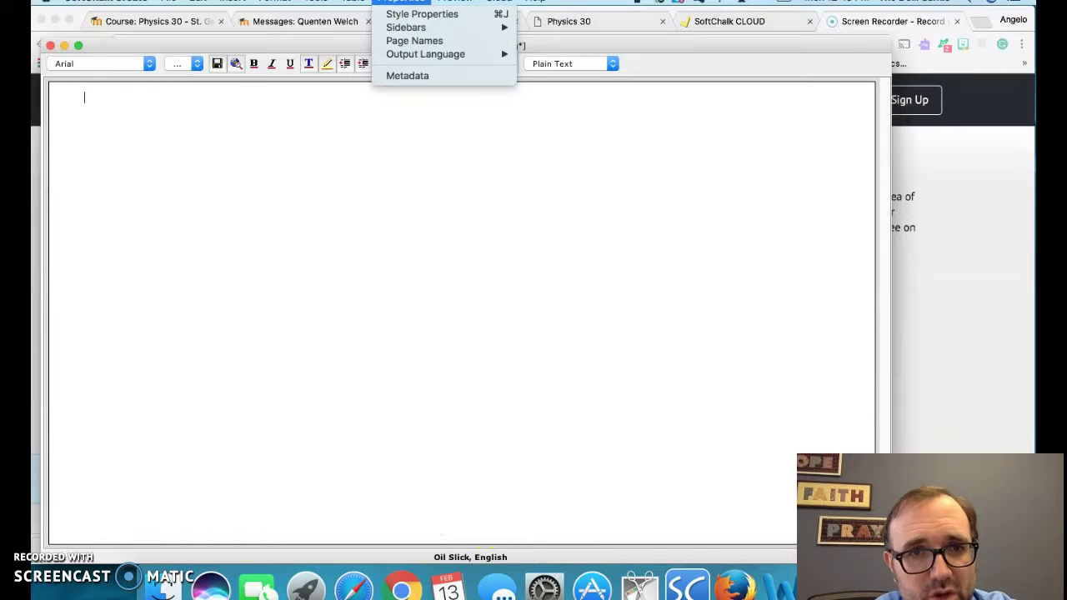
click(392, 15)
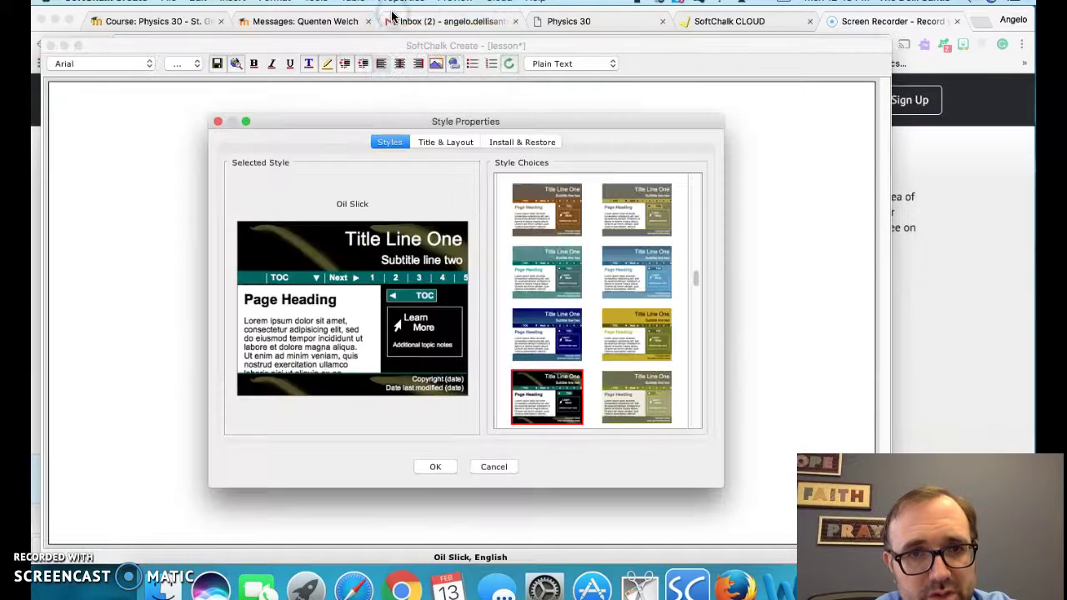
scroll(538, 223, up, 5)
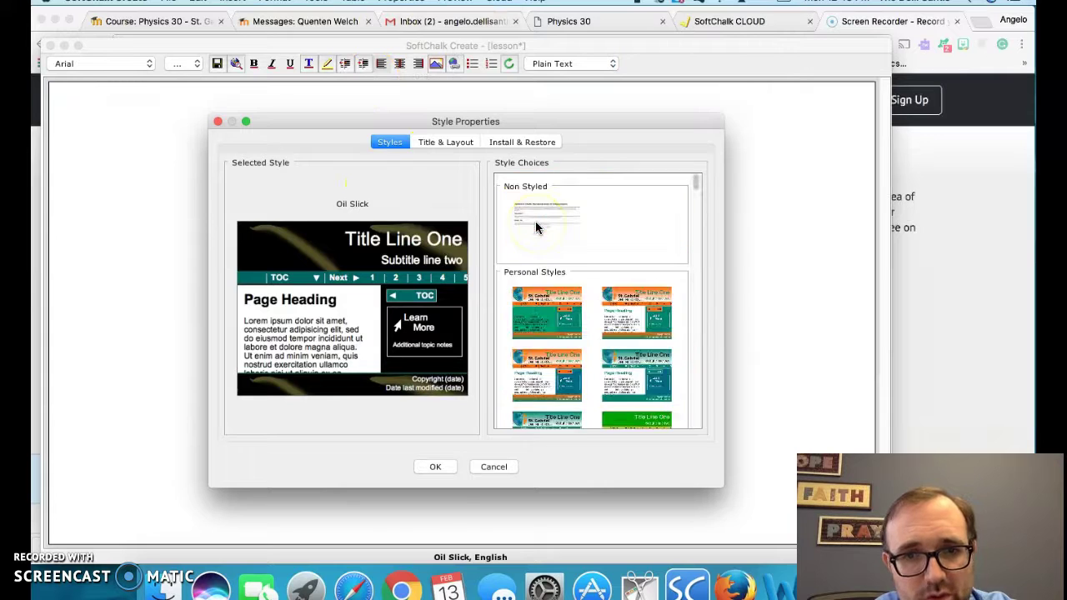
scroll(556, 323, down, 5)
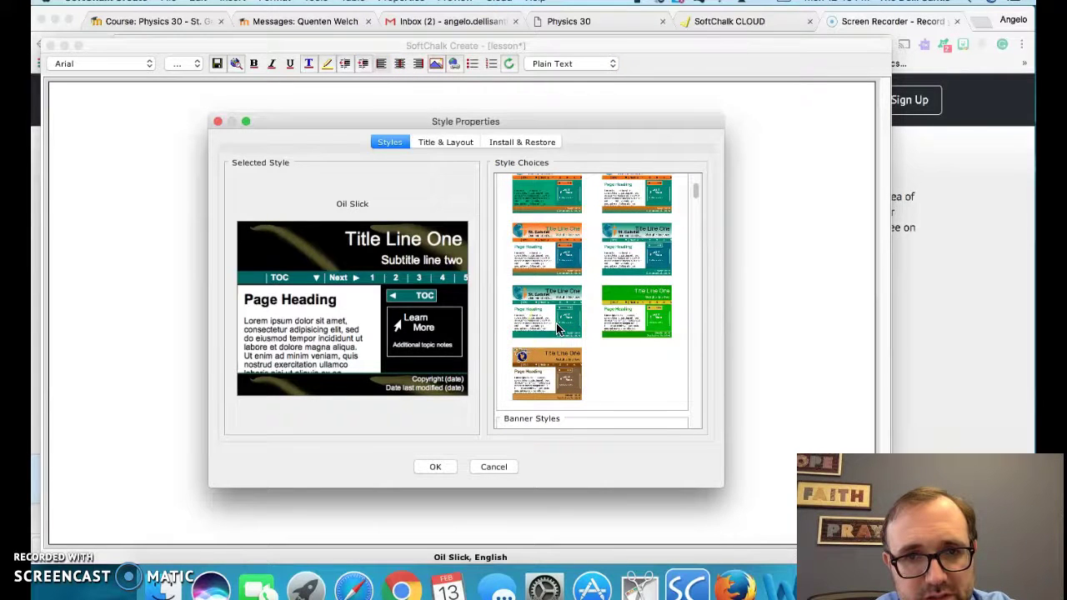
click(557, 327)
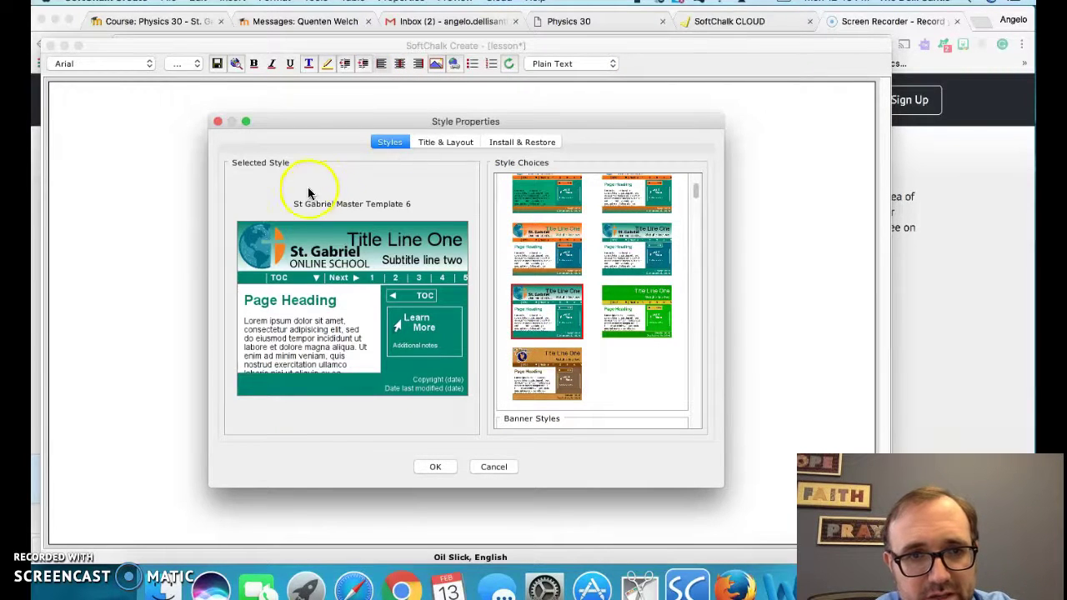
click(433, 468)
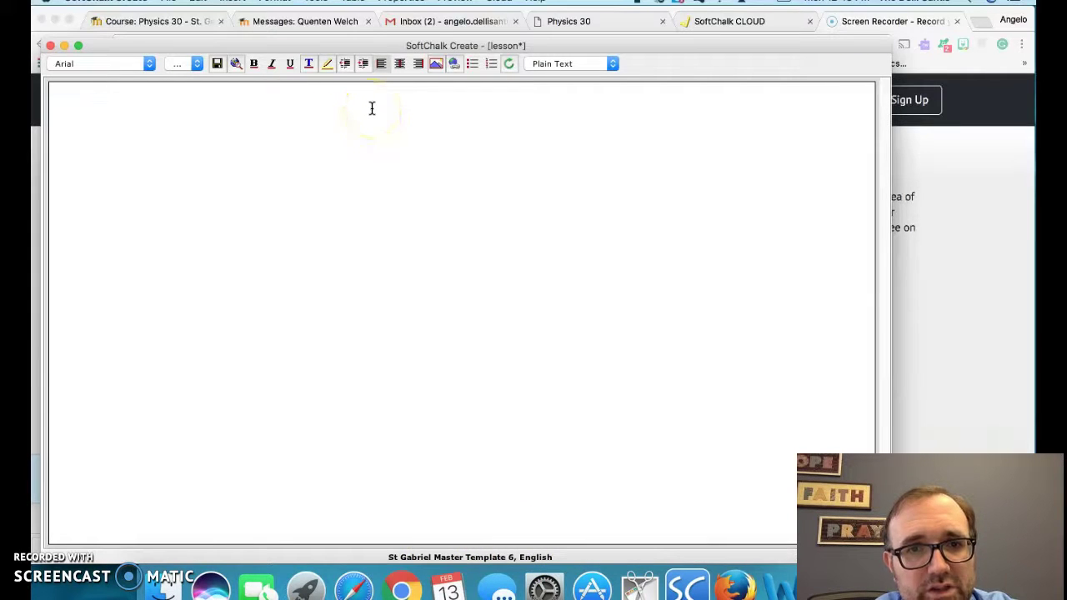
- Open MAM2090 Print Advertising from SoftChalk Cloud, discarding the blank lesson without saving
click(168, 2)
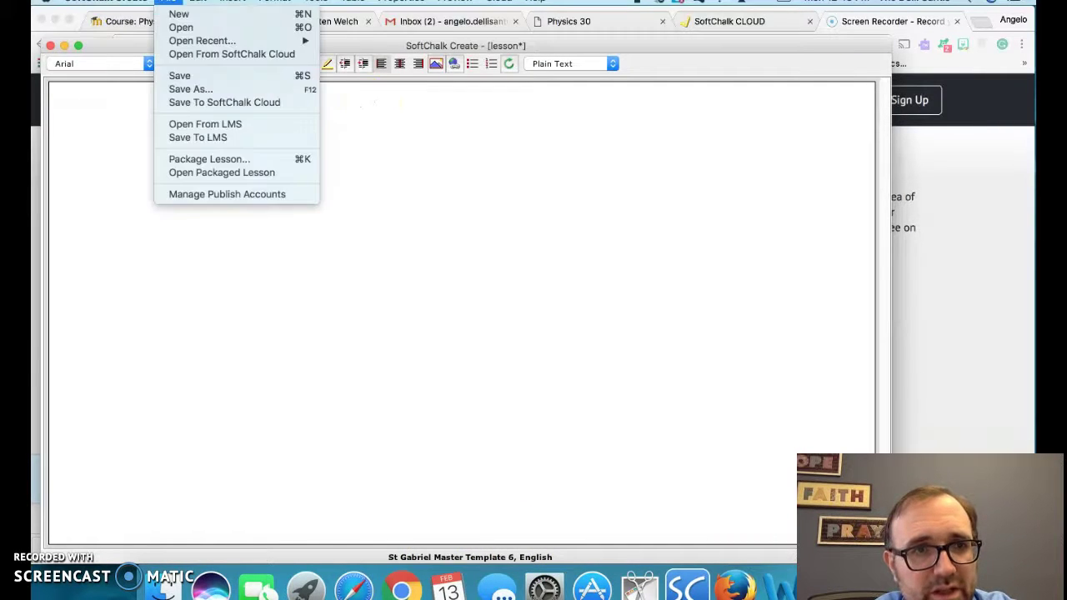
click(198, 53)
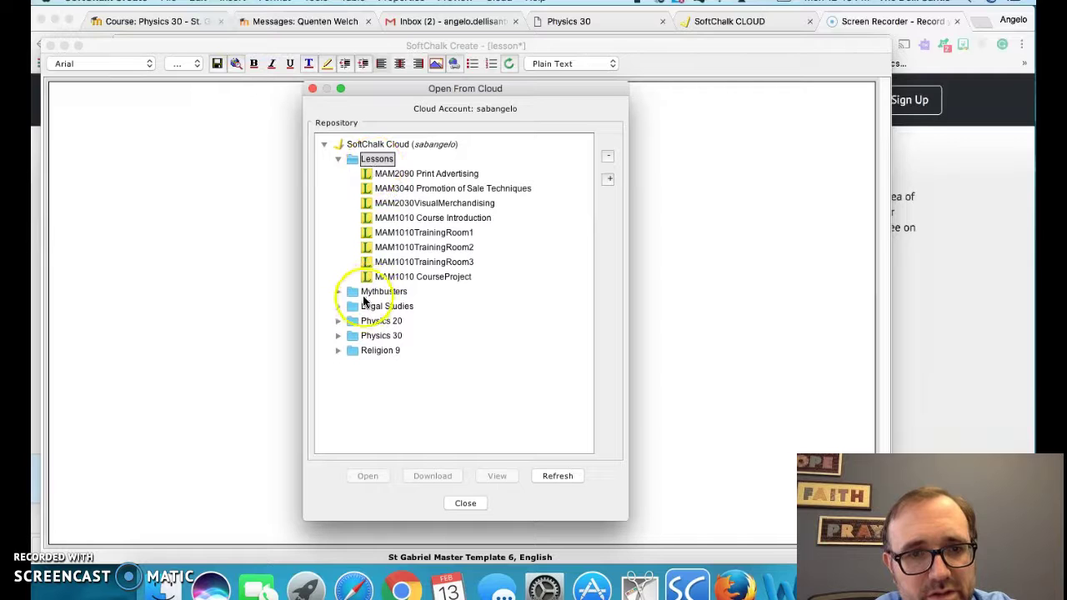
click(413, 174)
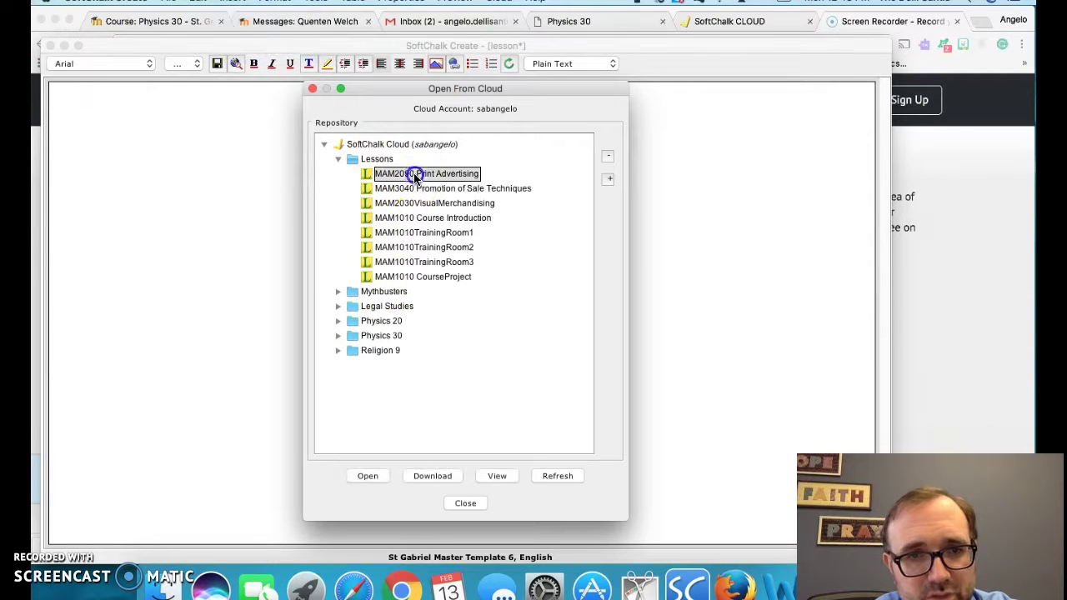
click(368, 476)
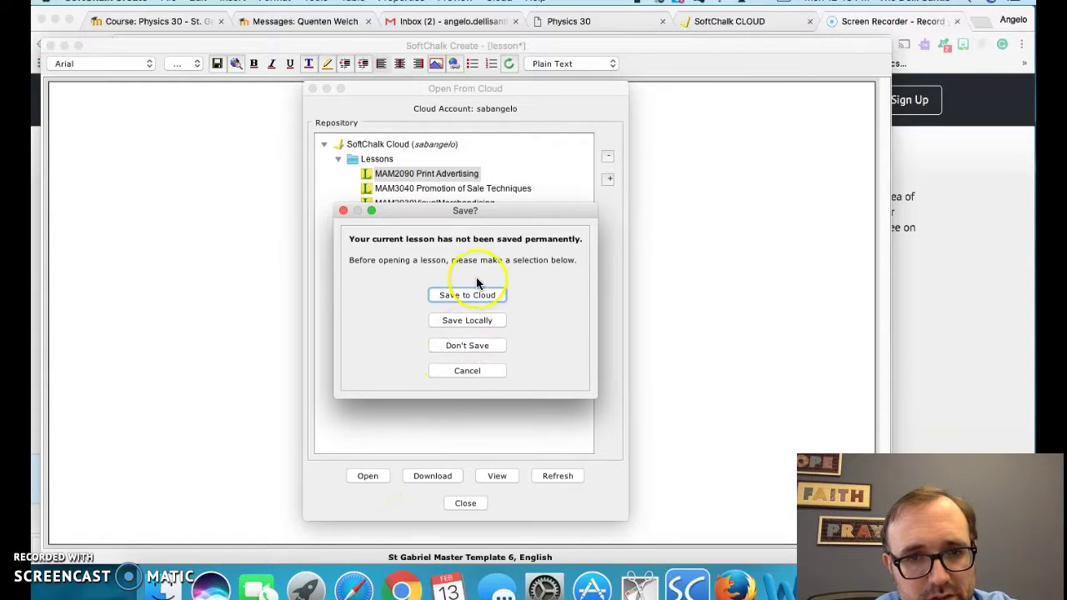
click(461, 345)
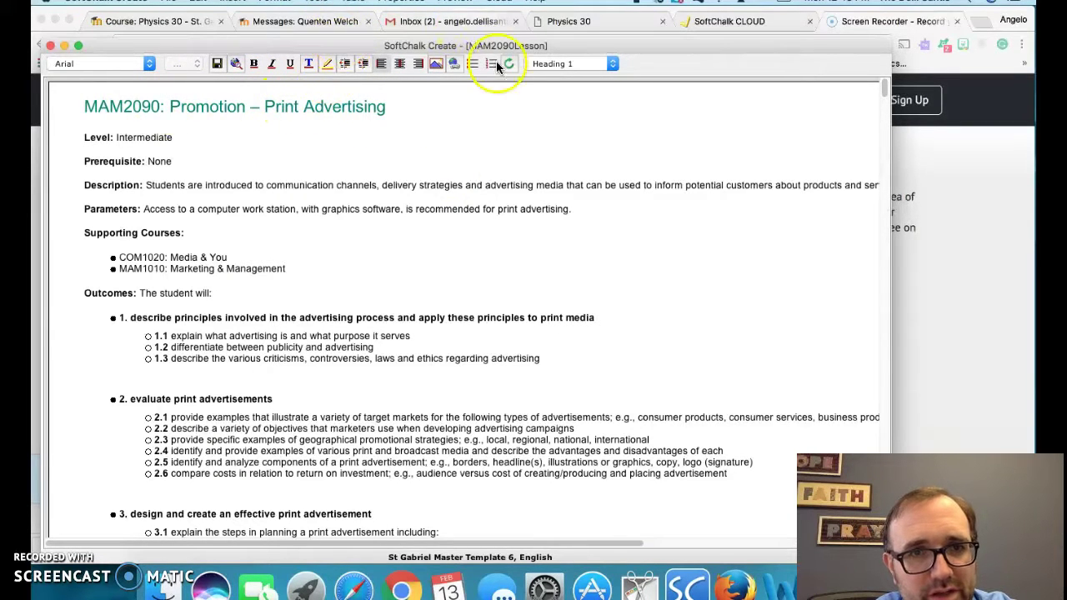
- Preview the MAM2090 lesson in Chrome, scroll through it, then return to SoftChalk
click(237, 66)
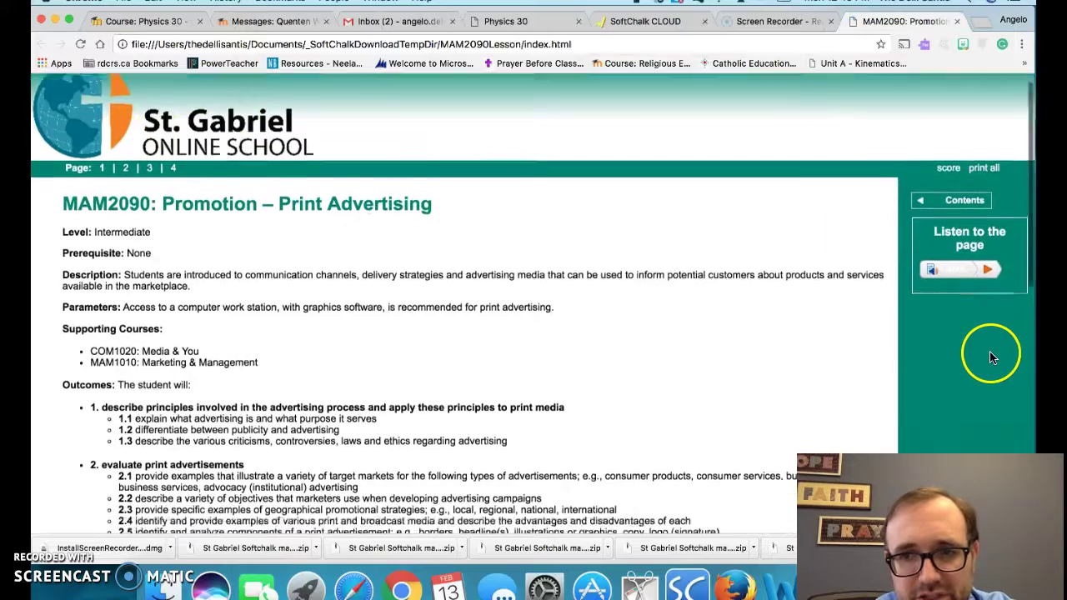
scroll(990, 355, down, 10)
scroll(991, 357, down, 2)
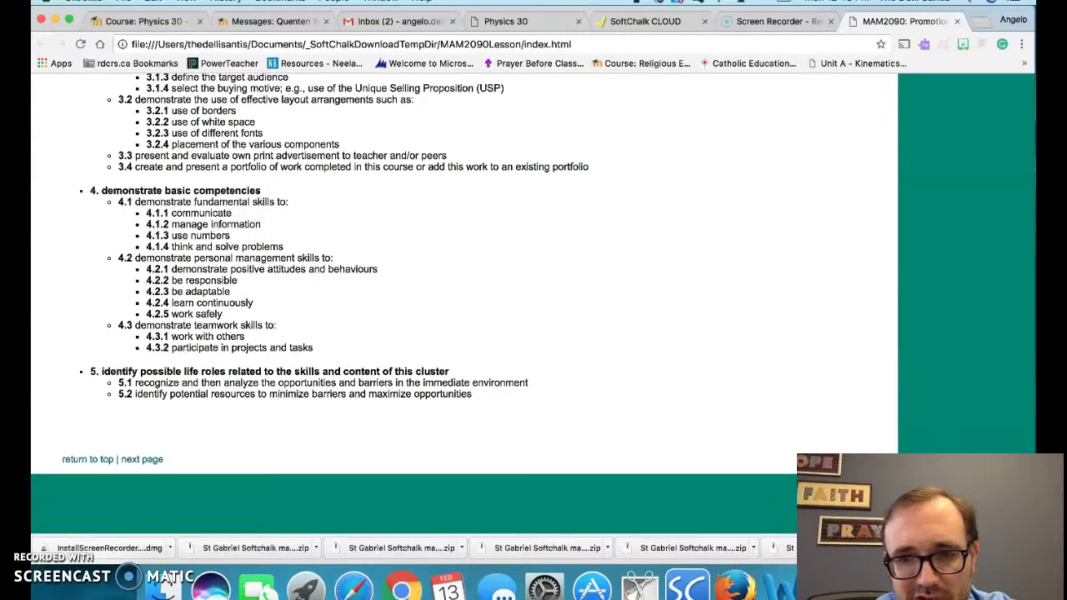
scroll(980, 311, up, 15)
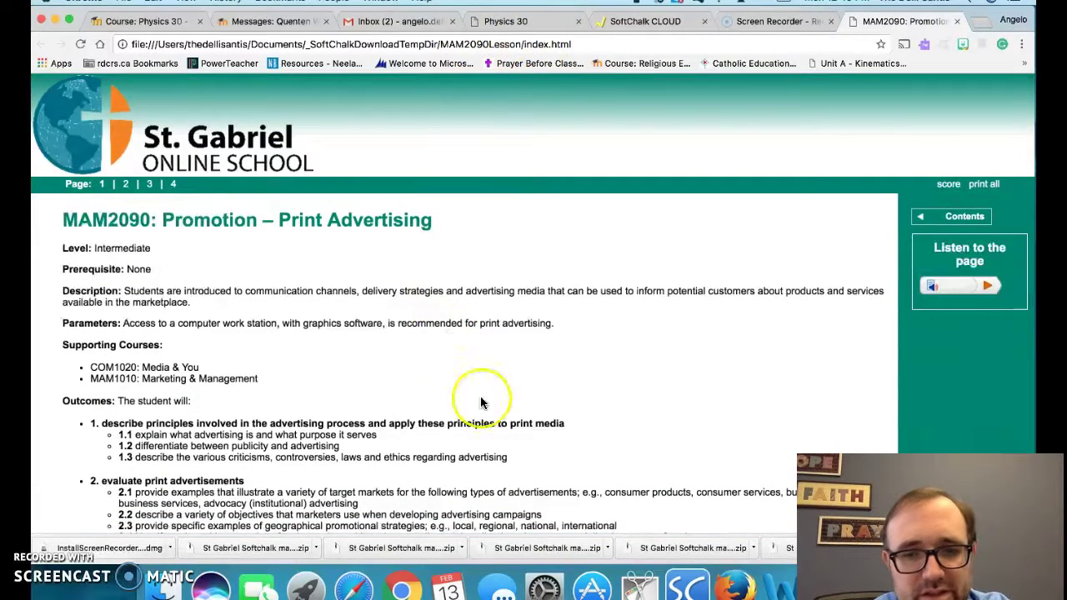
click(690, 586)
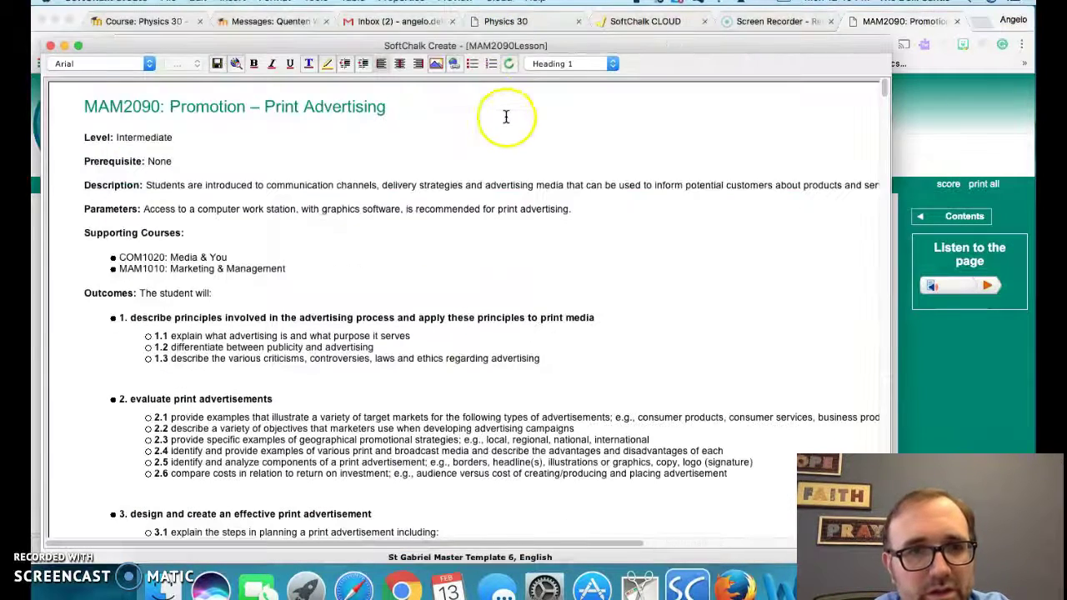
- Replace 'Cyber' with 'Online' in the footer text so it reads 'Property of St. Gabriel Online School (Red Deer)'
click(317, 2)
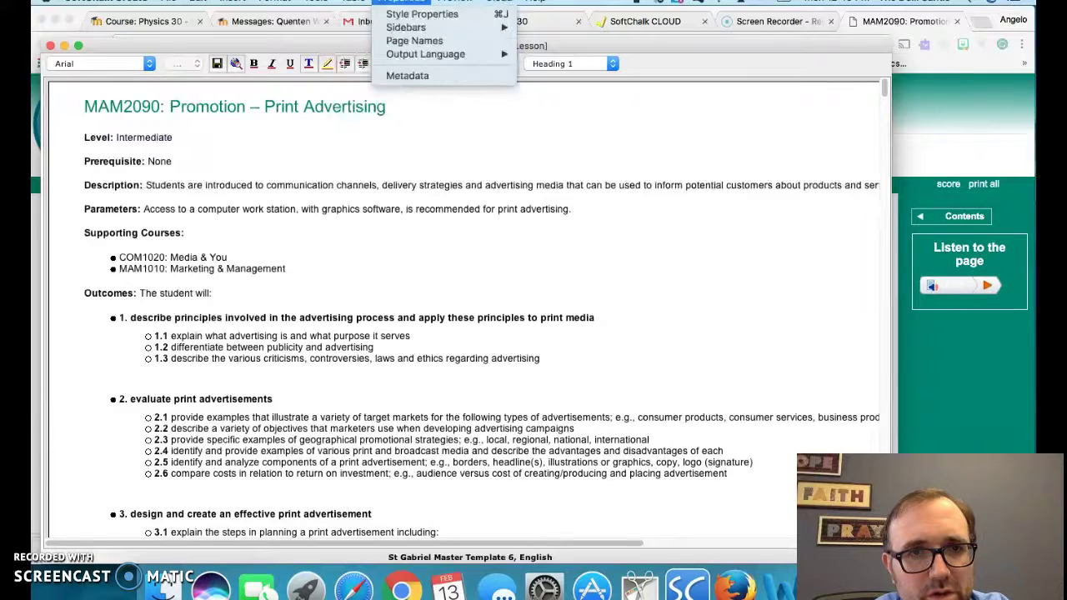
click(401, 3)
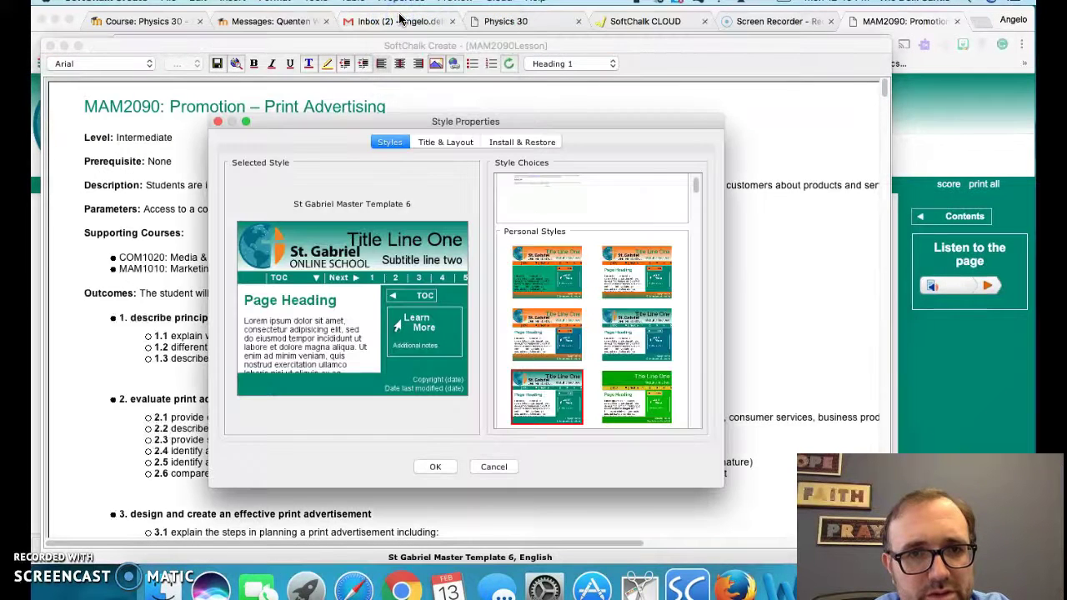
click(461, 146)
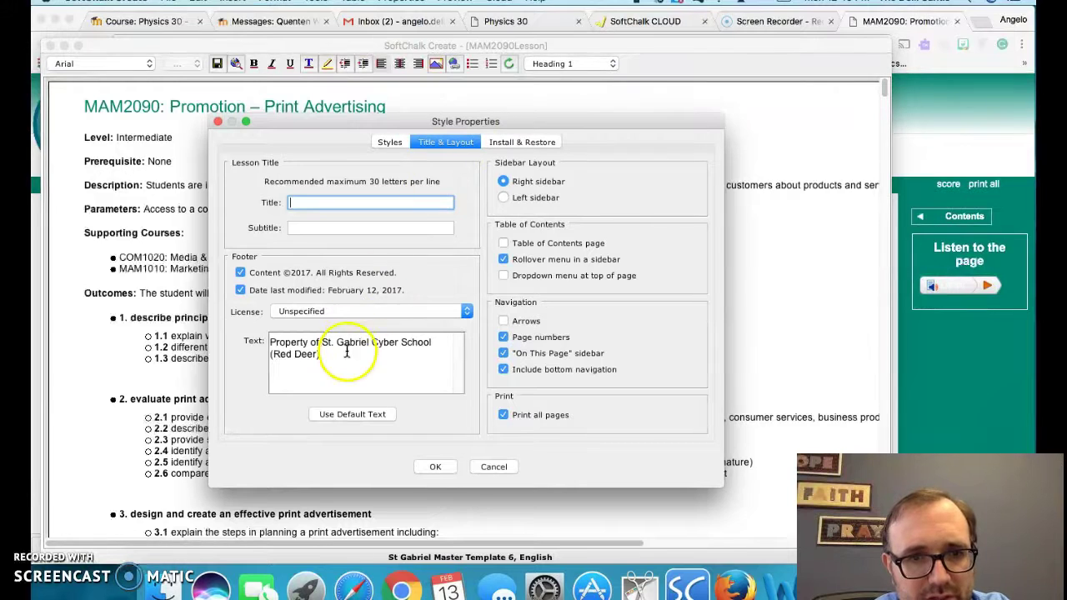
click(384, 341)
double_click(387, 342)
text(Online)
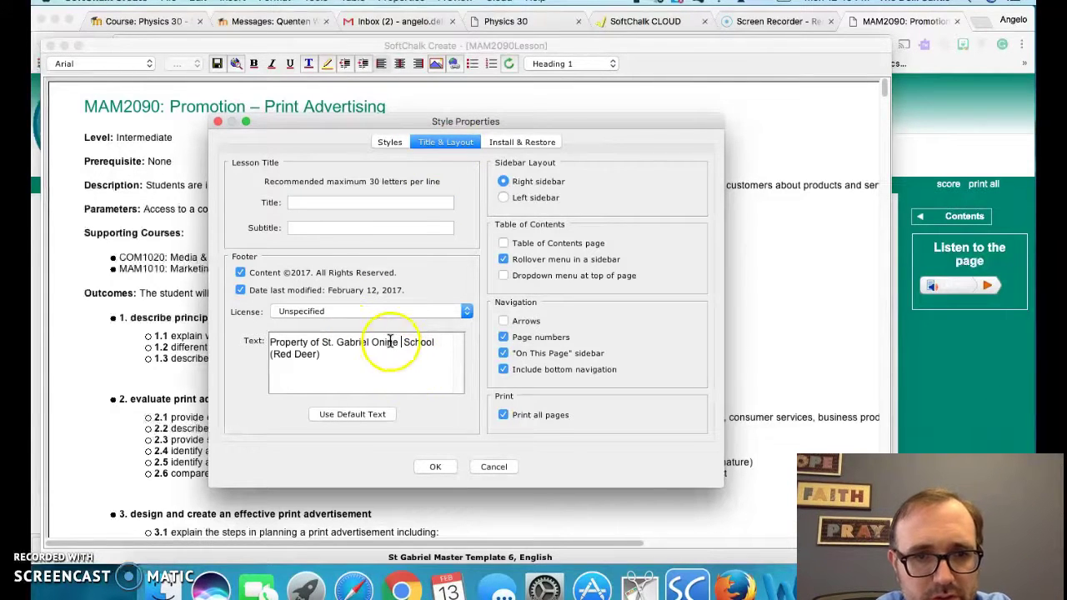
click(384, 342)
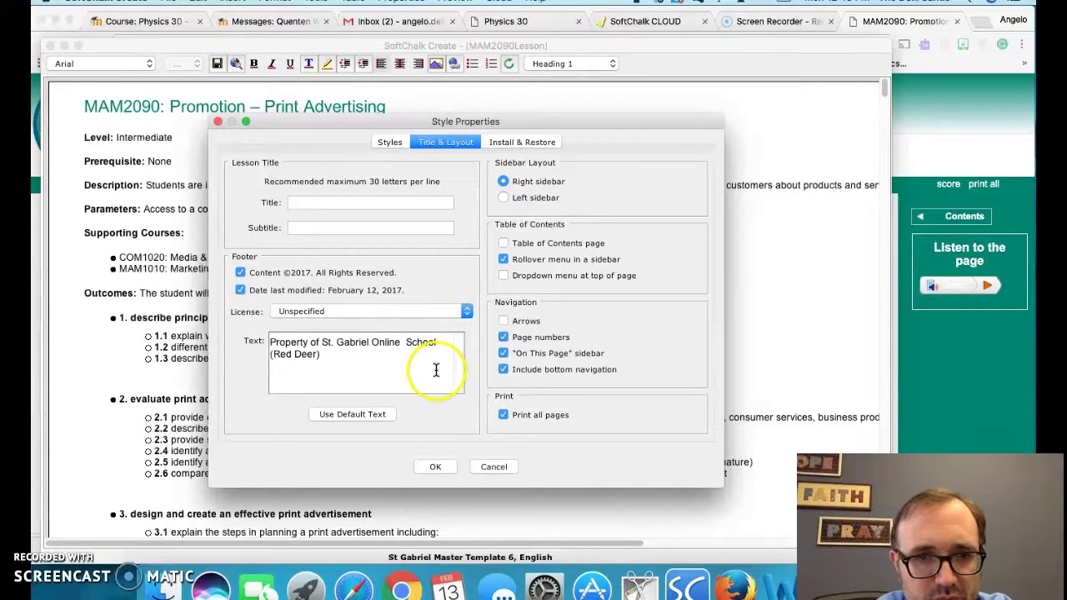
click(437, 371)
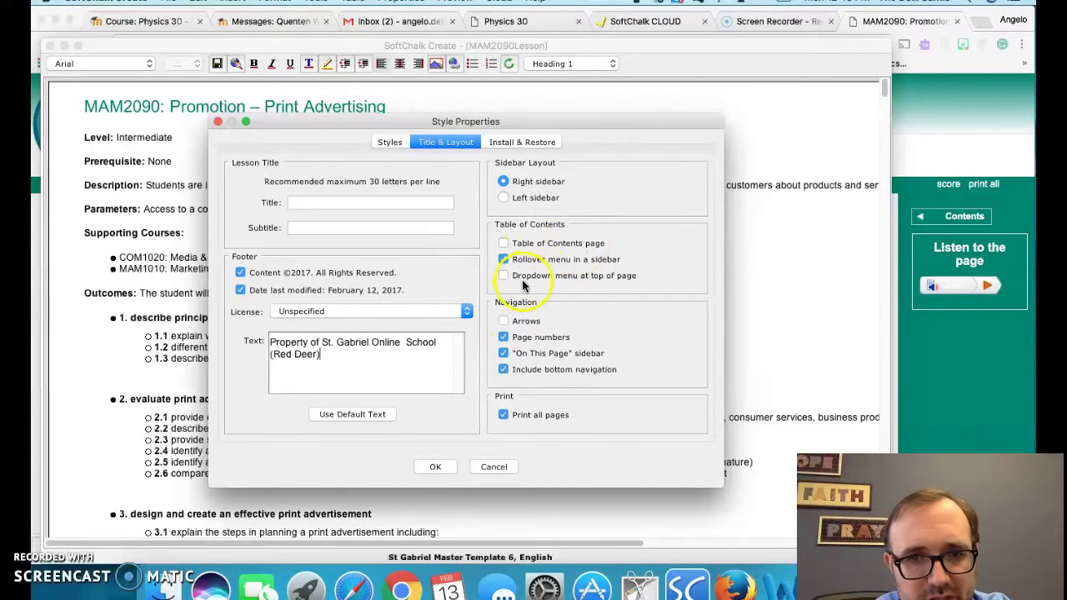
click(439, 467)
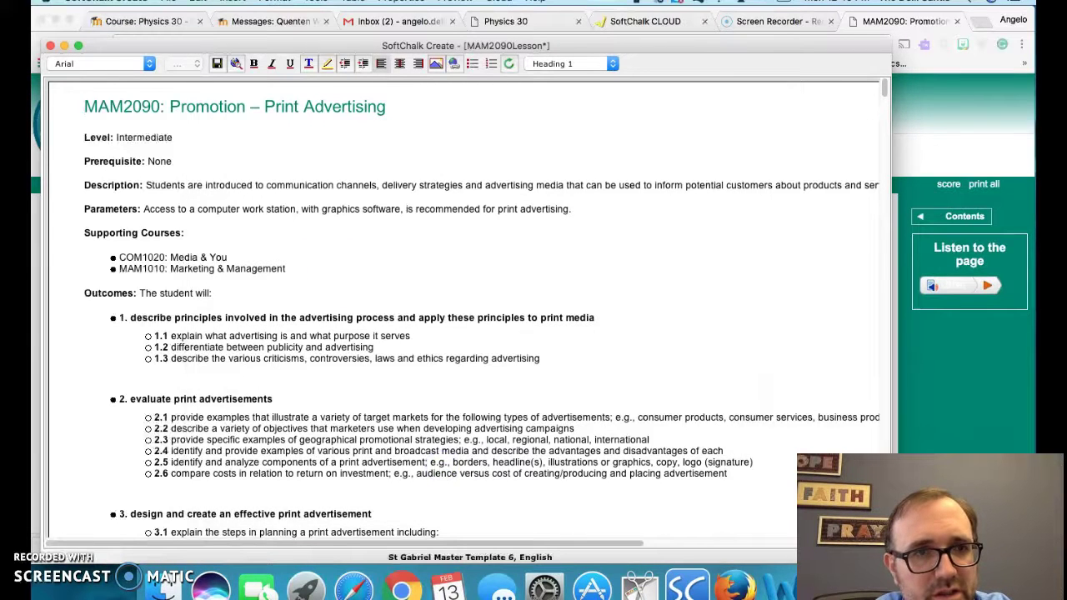
- Save the lesson to SoftChalk Cloud as MAM2090 Print Advertising, replacing the existing copy
click(167, 1)
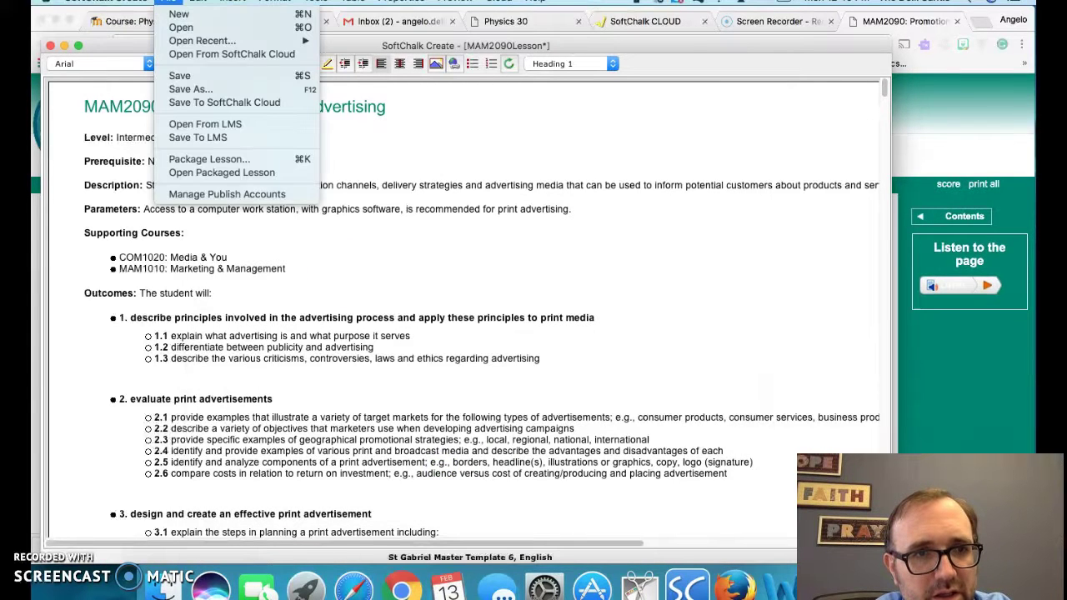
click(184, 102)
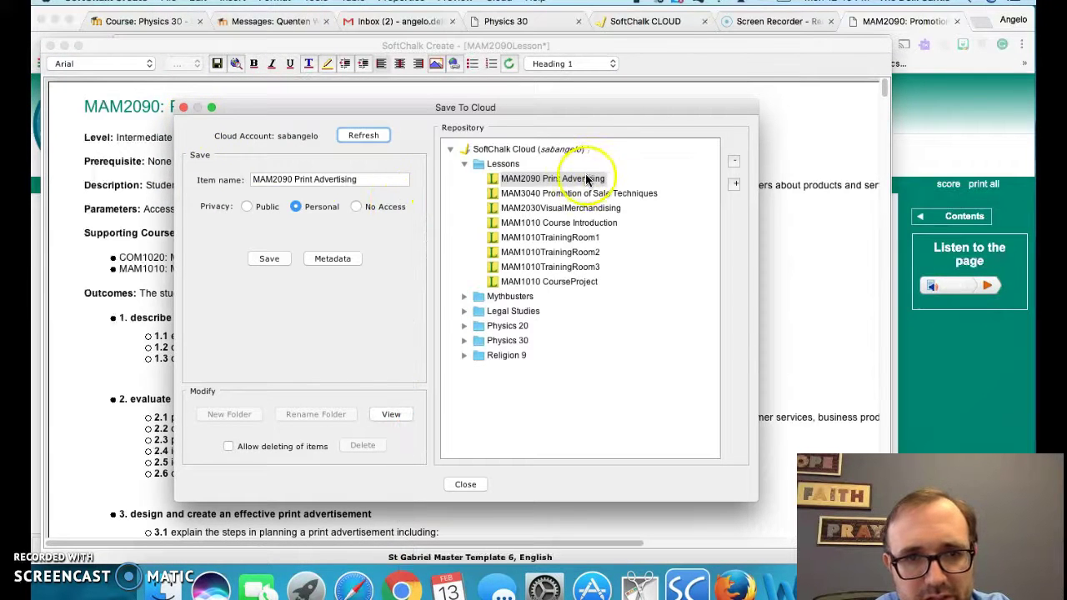
click(275, 260)
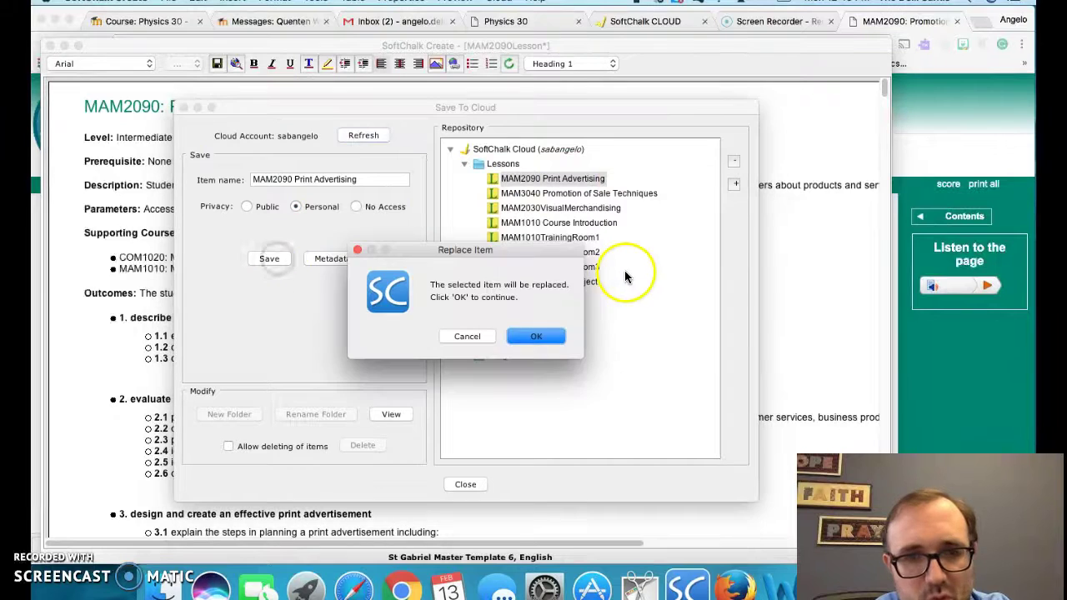
click(538, 338)
click(538, 339)
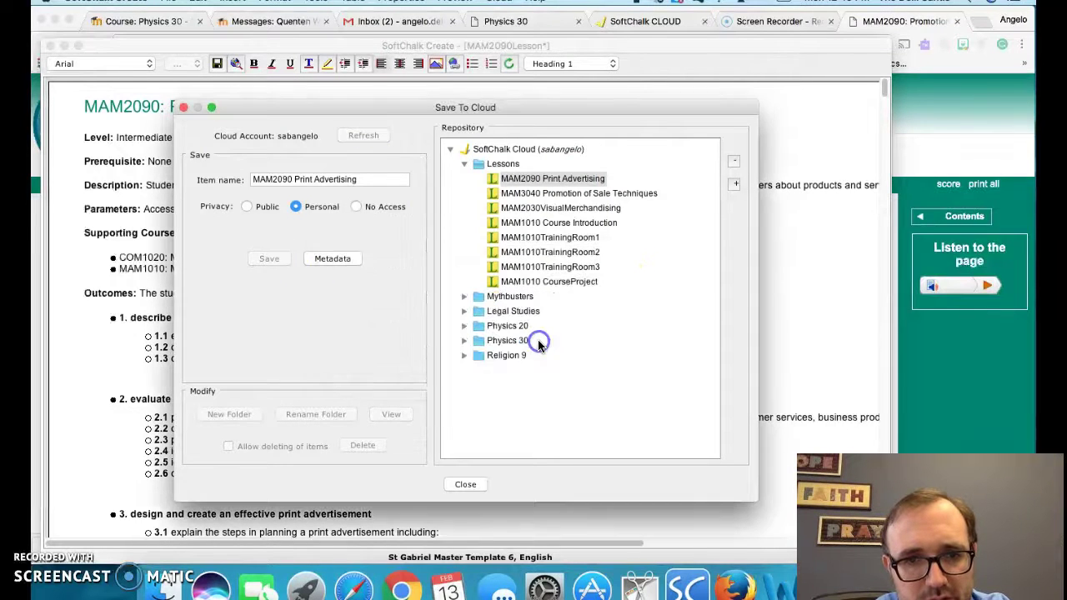